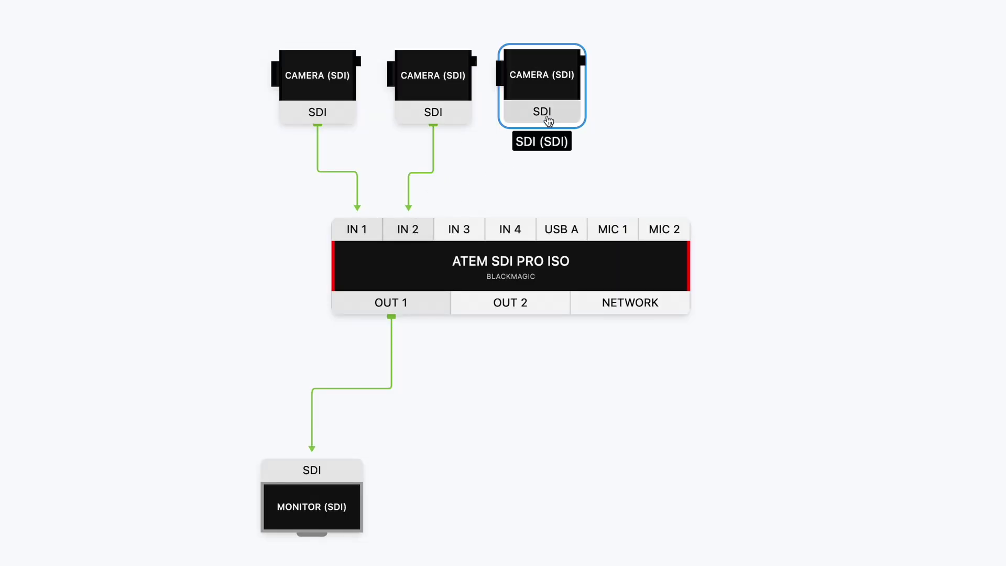
Cable the third camera's SDI output to the ATEM's IN 3 and nudge the switcher lower
left_click_drag(548, 120, 460, 229)
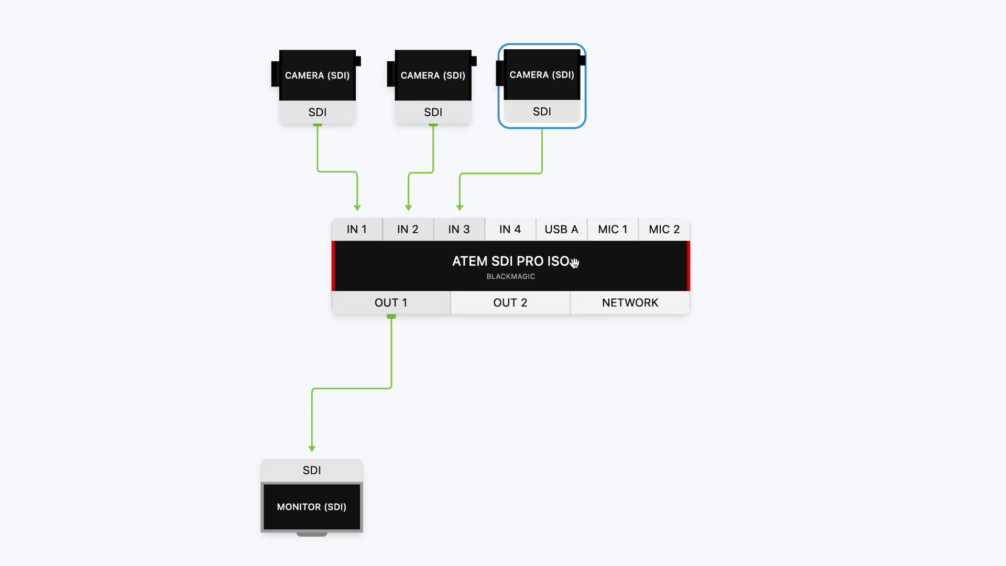
left_click_drag(573, 263, 573, 287)
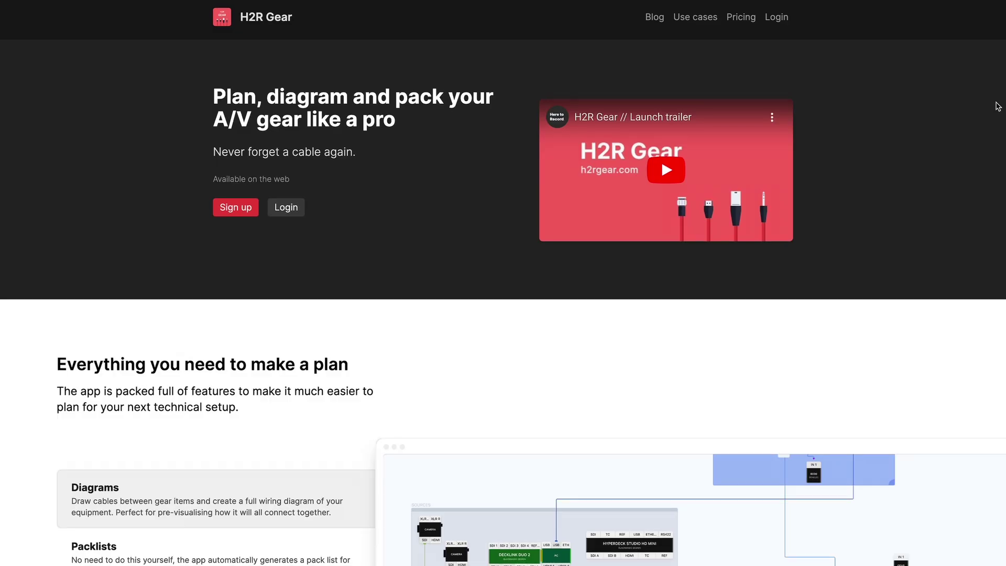
scroll(997, 107, "down", 3)
scroll(997, 106, "down", 2)
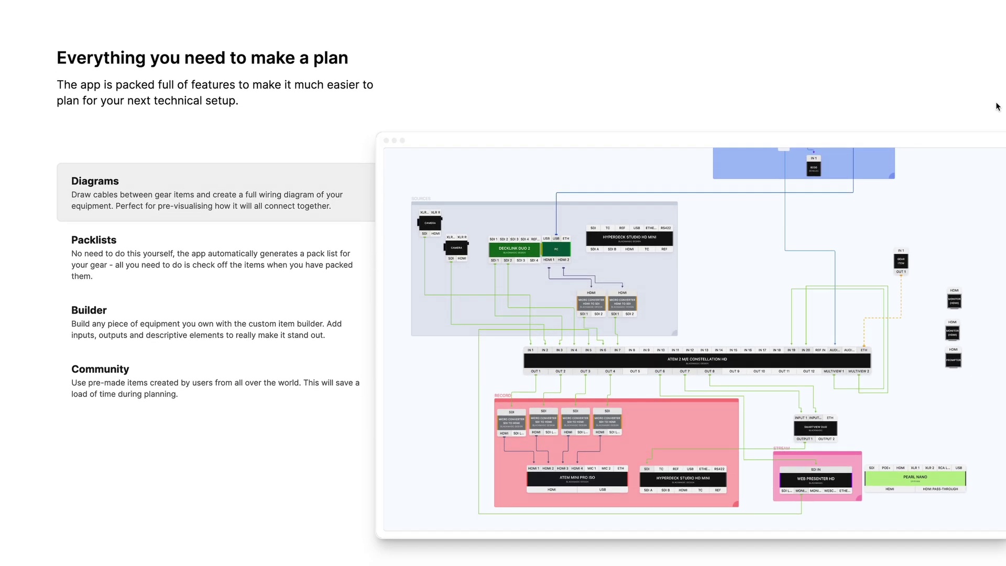
Preview the Packlists, custom item Builder and Community gear features on the H2R Gear site
left_click(358, 252)
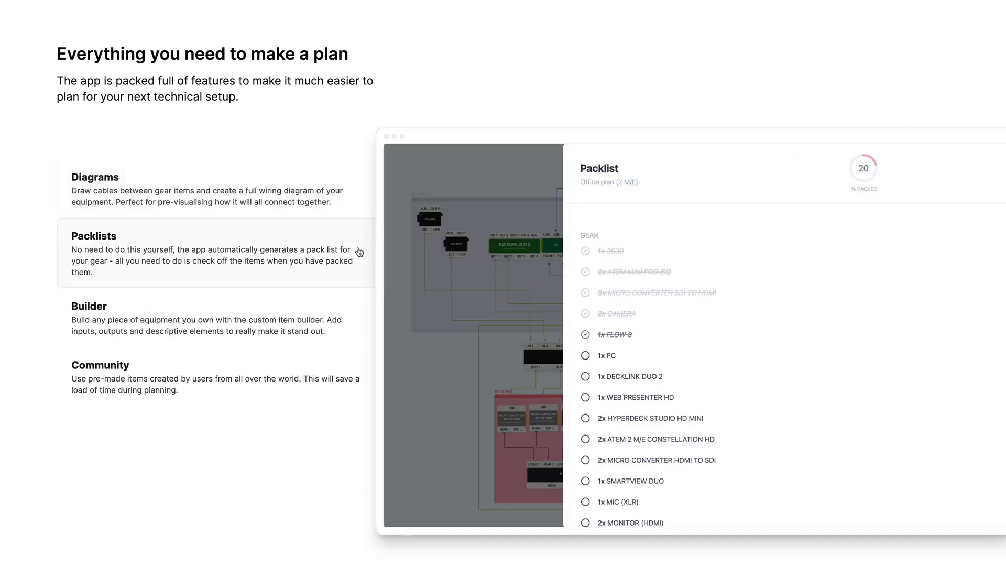
left_click(322, 325)
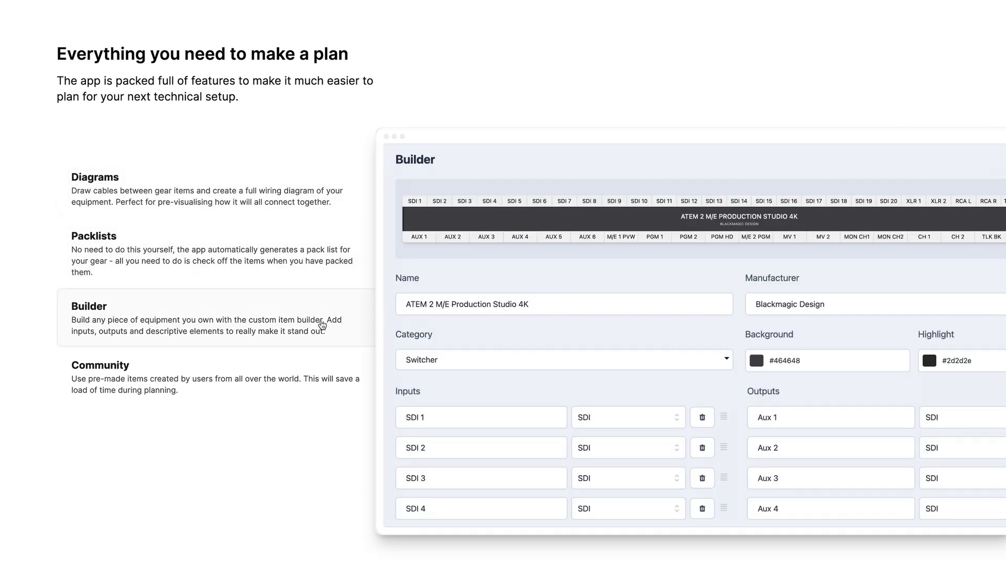
left_click(307, 383)
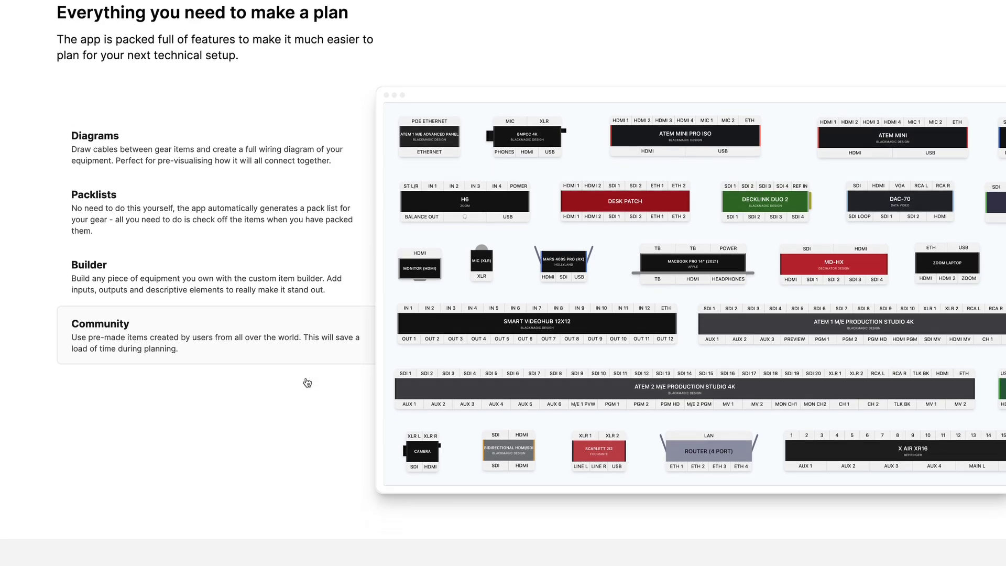
scroll(307, 384, "down", 5)
scroll(286, 367, "down", 3)
scroll(186, 369, "down", 2)
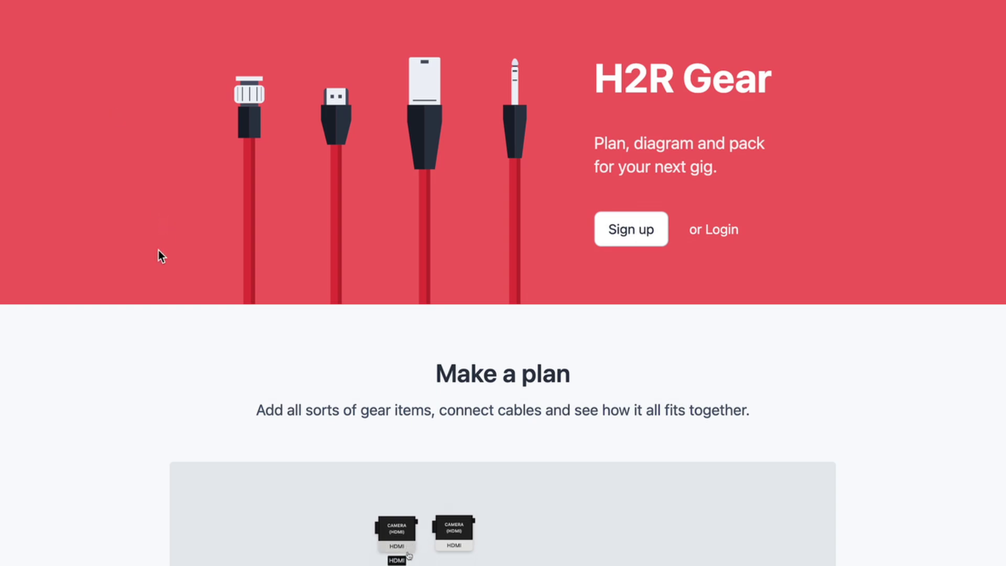
Log in to the plans dashboard and open the Demo plan for editing
left_click(712, 233)
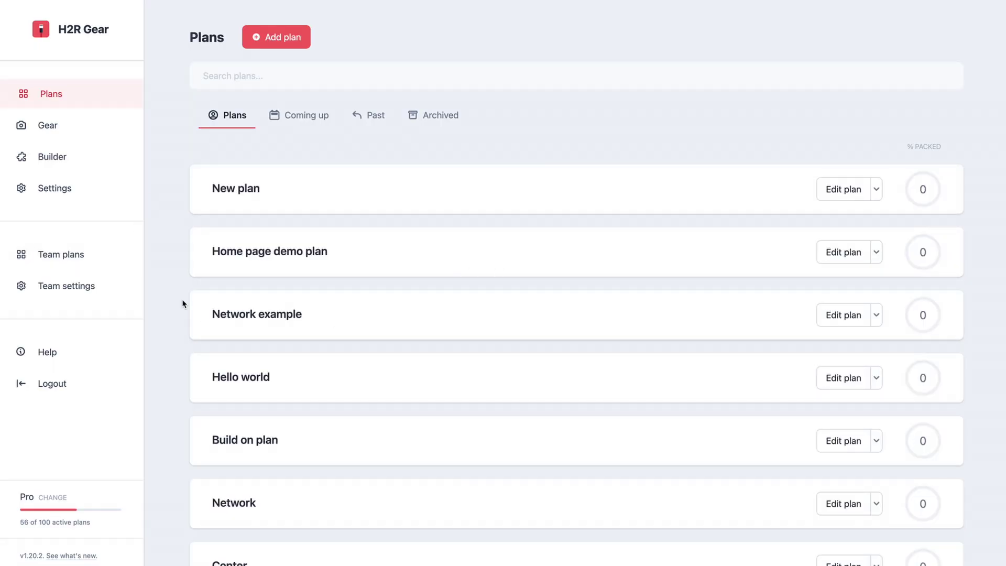
scroll(190, 270, "down", 1)
scroll(190, 269, "down", 4)
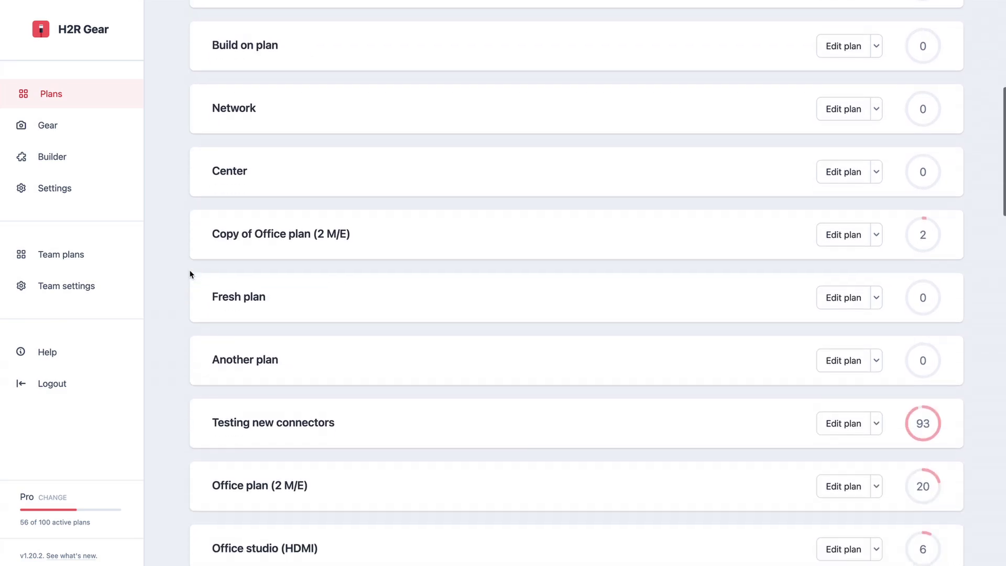
scroll(189, 273, "up", 1)
scroll(189, 273, "up", 2)
scroll(189, 273, "up", 2)
scroll(190, 274, "up", 1)
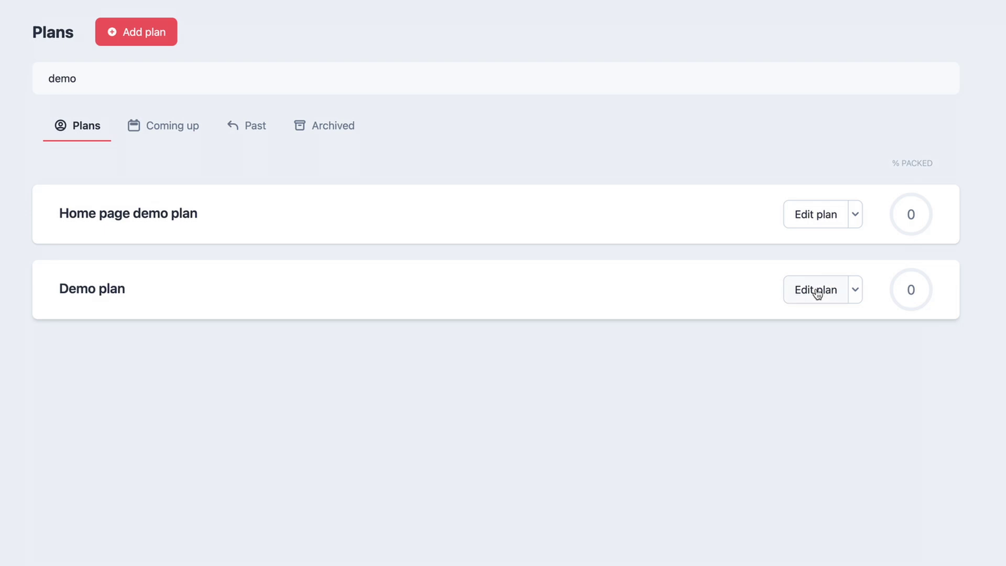
left_click(817, 292)
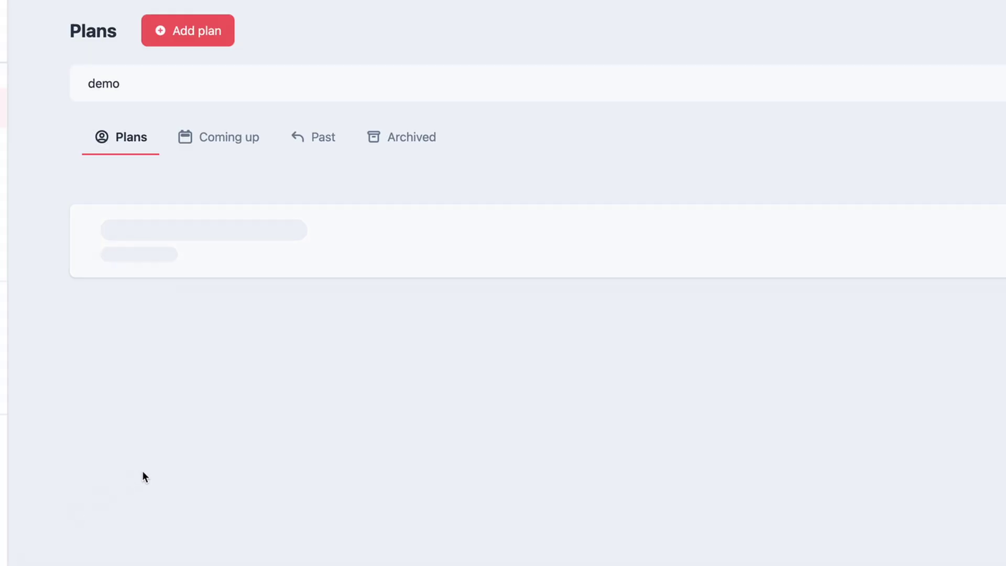
Create a new plan named 'ATEM SDI Setup' with an empty diagram
left_click(166, 34)
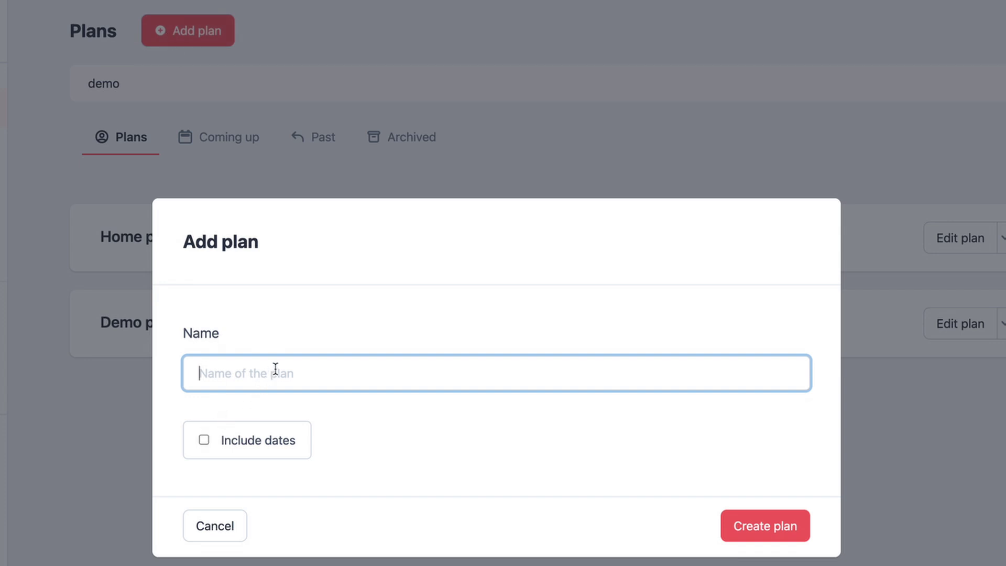
type("ATEM SDI Setup")
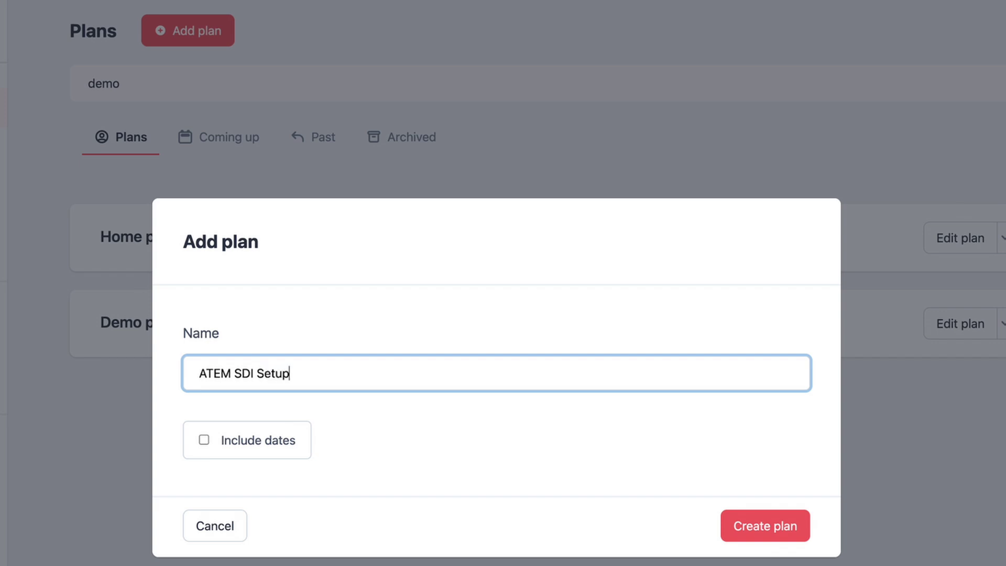
left_click(745, 524)
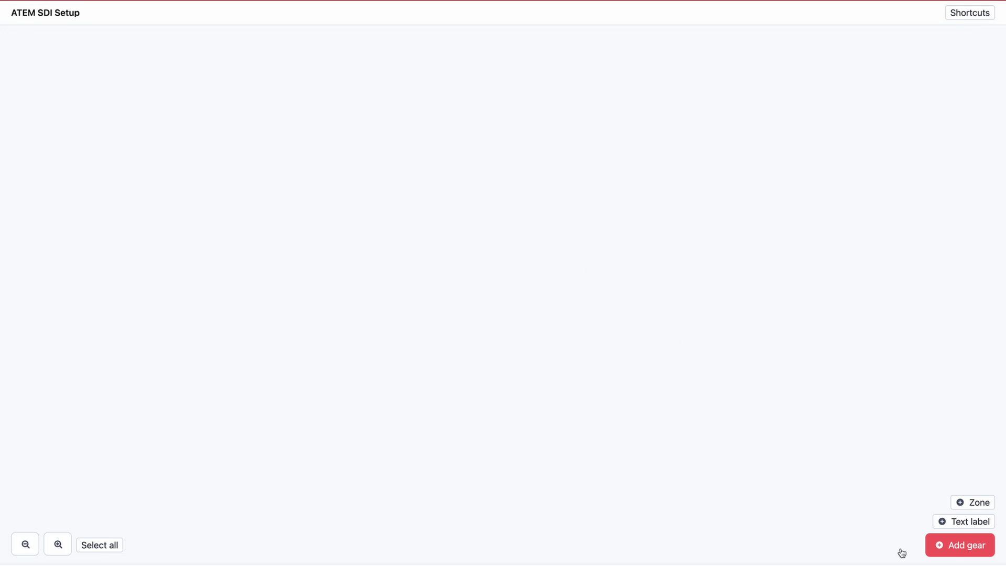
Search My gear for 'atem sdi' and add the ATEM SDI Pro ISO switcher to the plan
left_click(947, 547)
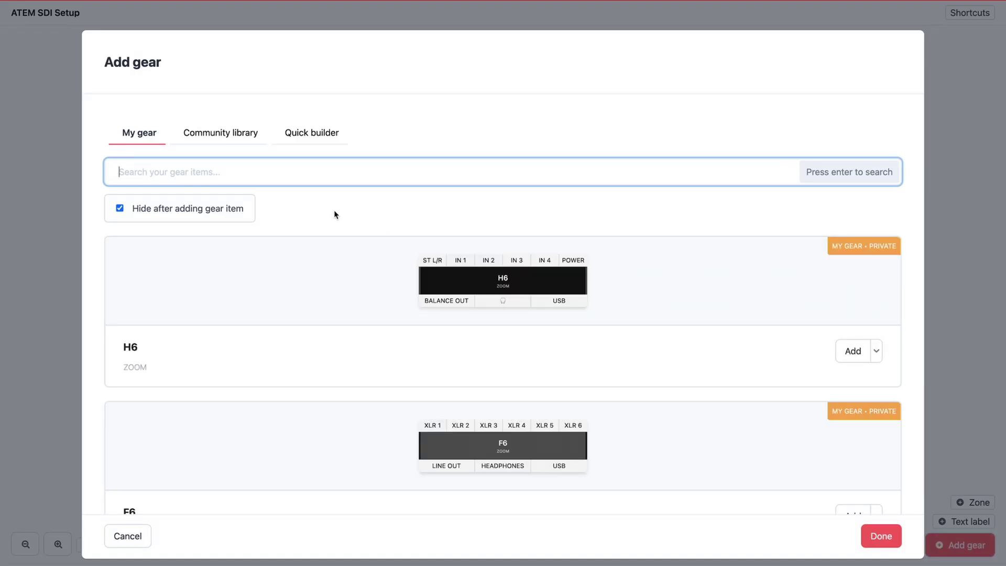
type("atem ")
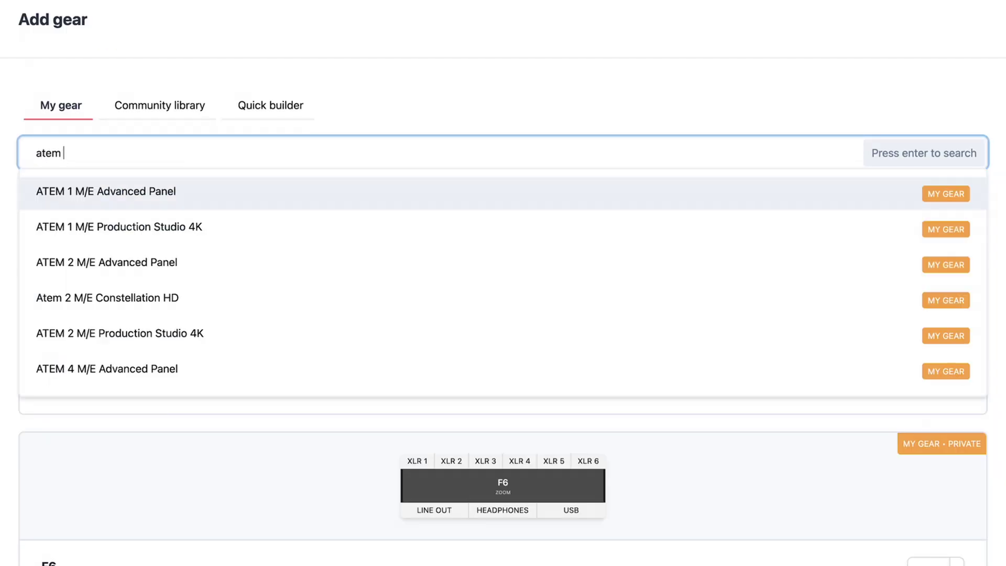
type("min")
key("BackSpace")
key("BackSpace")
key("BackSpace")
key("BackSpace")
type("sdi")
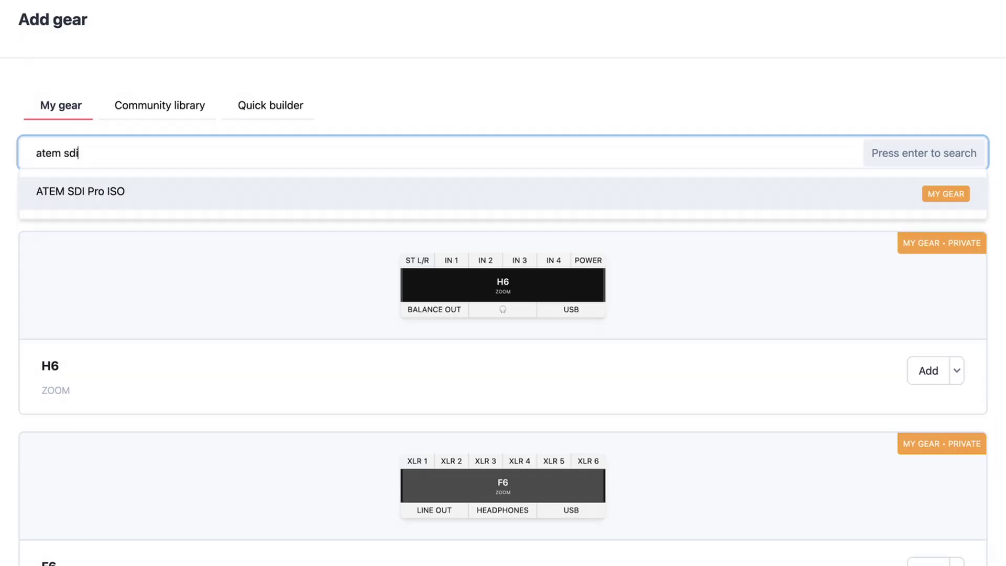
key("Return")
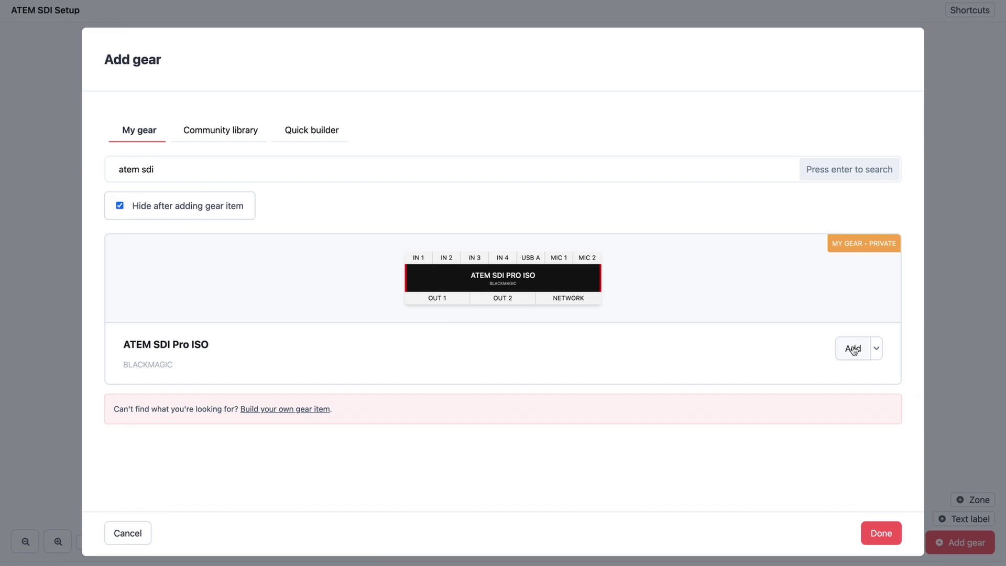
left_click(852, 351)
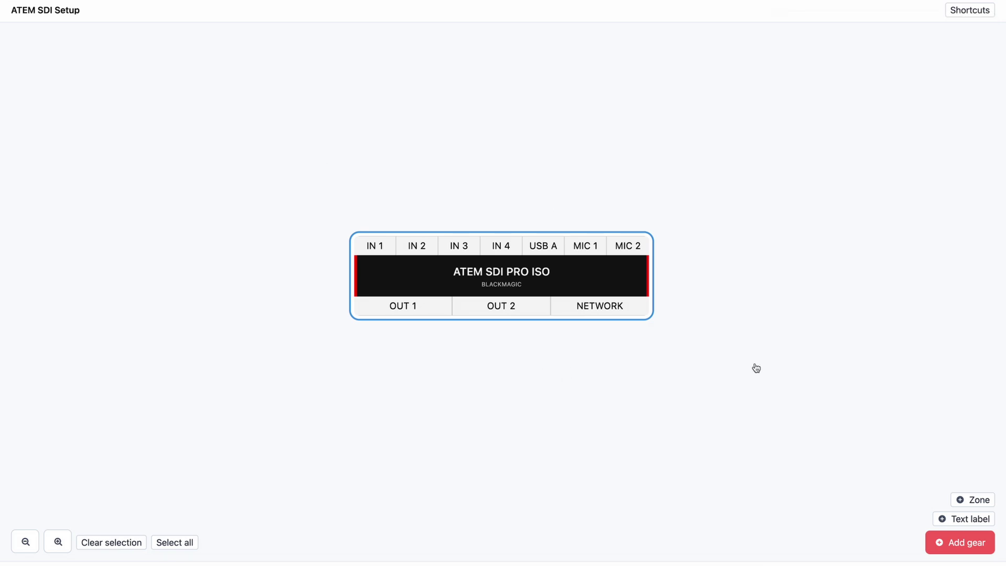
Add a generic Monitor (SDI) from the community gear library to the plan
left_click(960, 542)
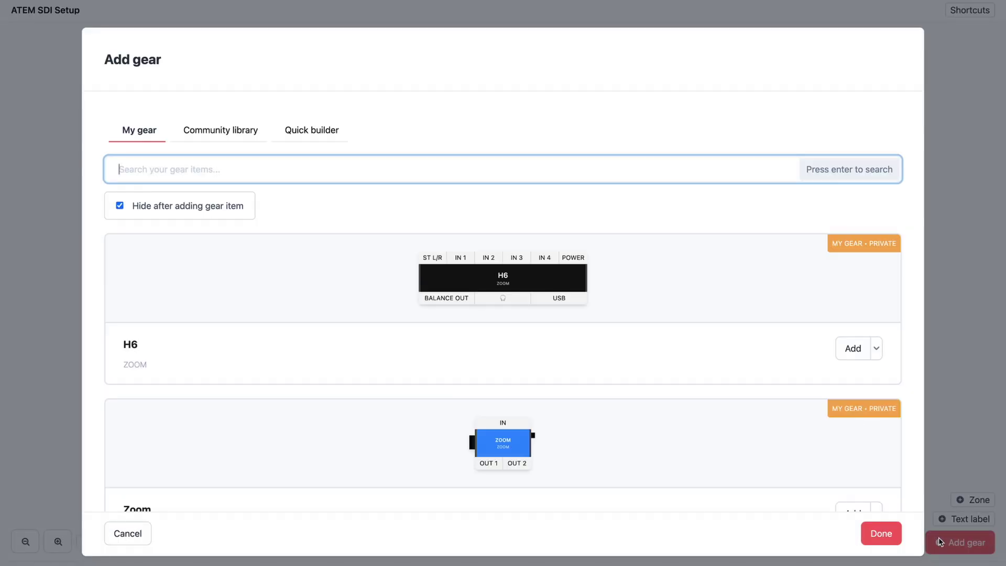
left_click(228, 134)
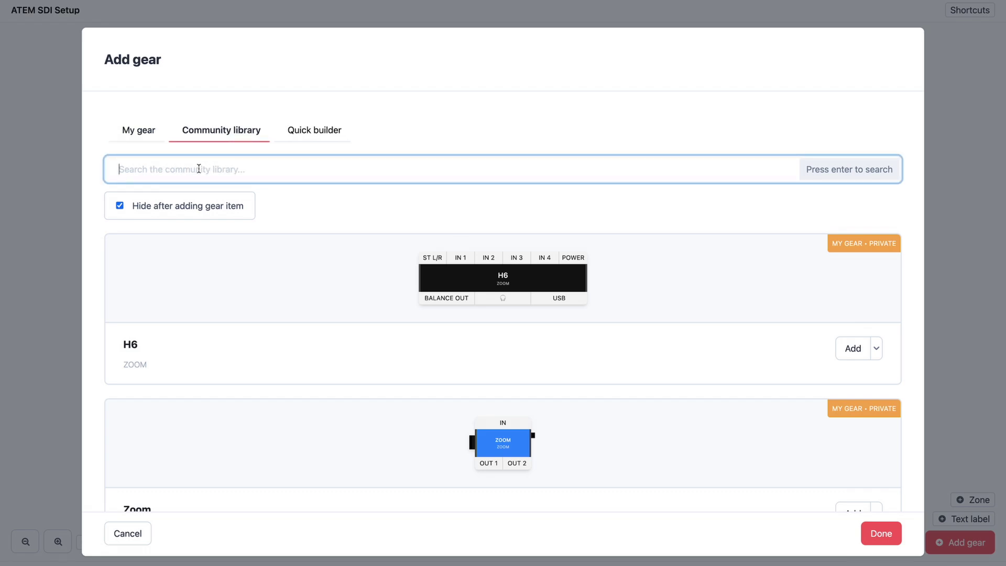
type("DS")
type("I moni")
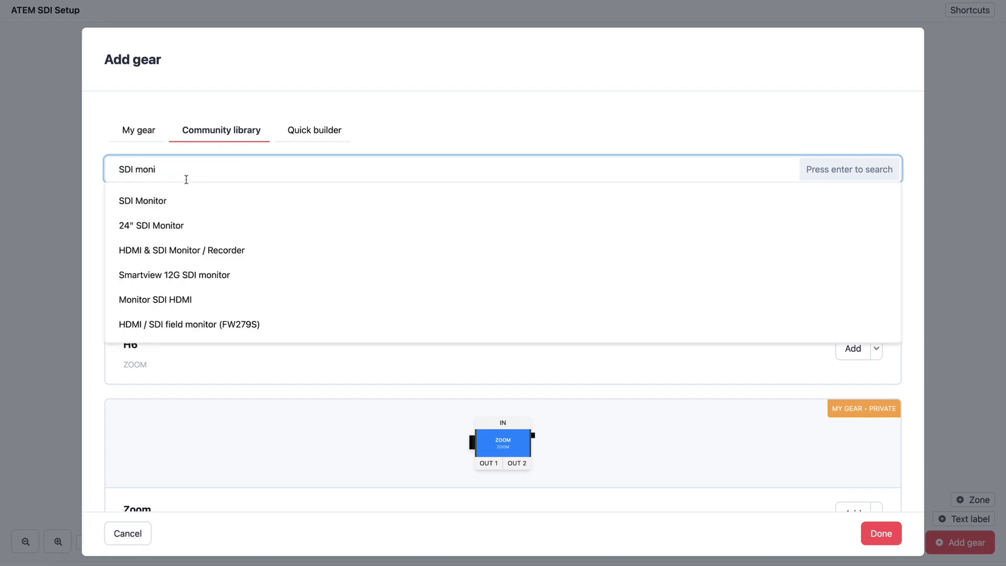
left_click(155, 203)
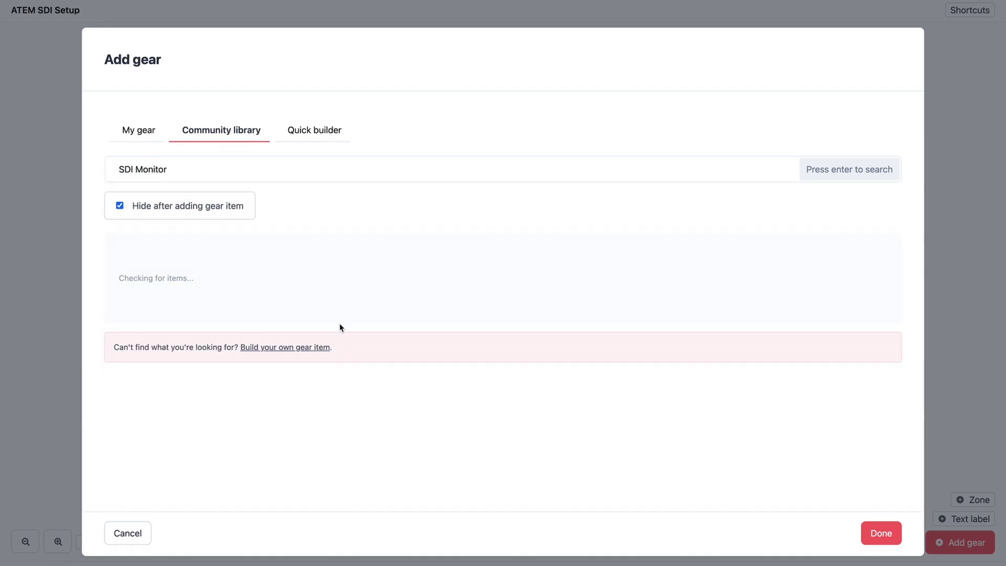
scroll(340, 328, "down", 1)
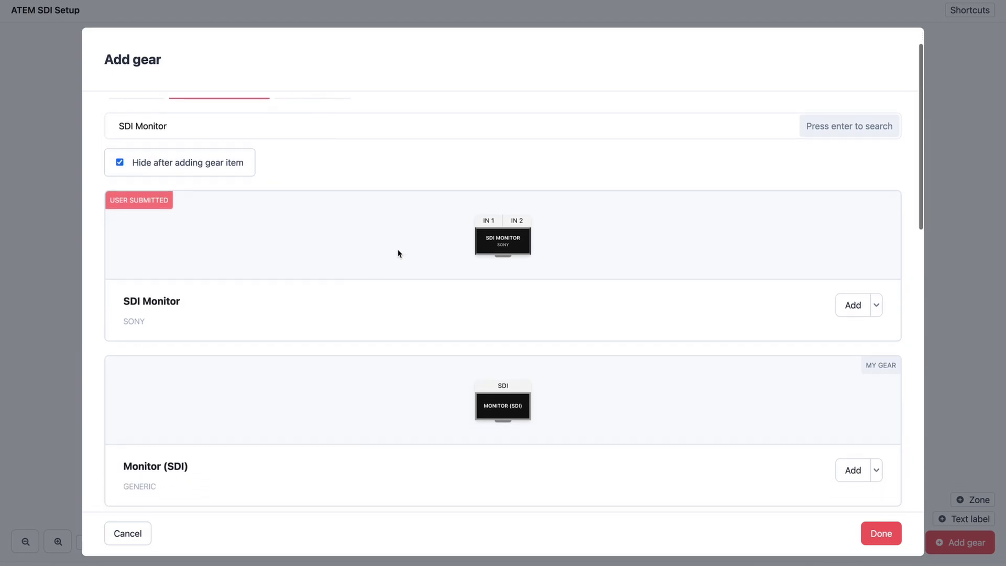
scroll(416, 260, "down", 1)
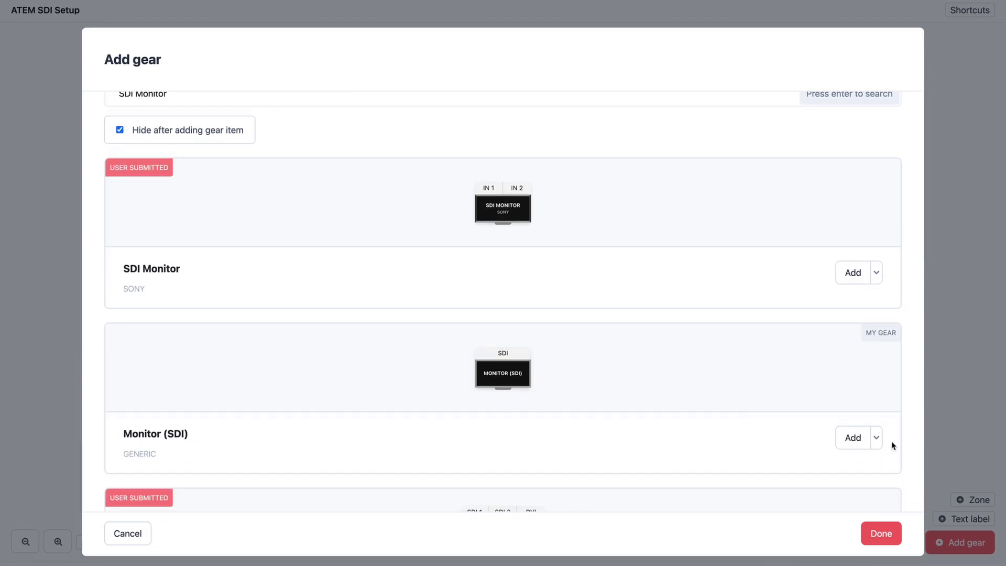
left_click(852, 438)
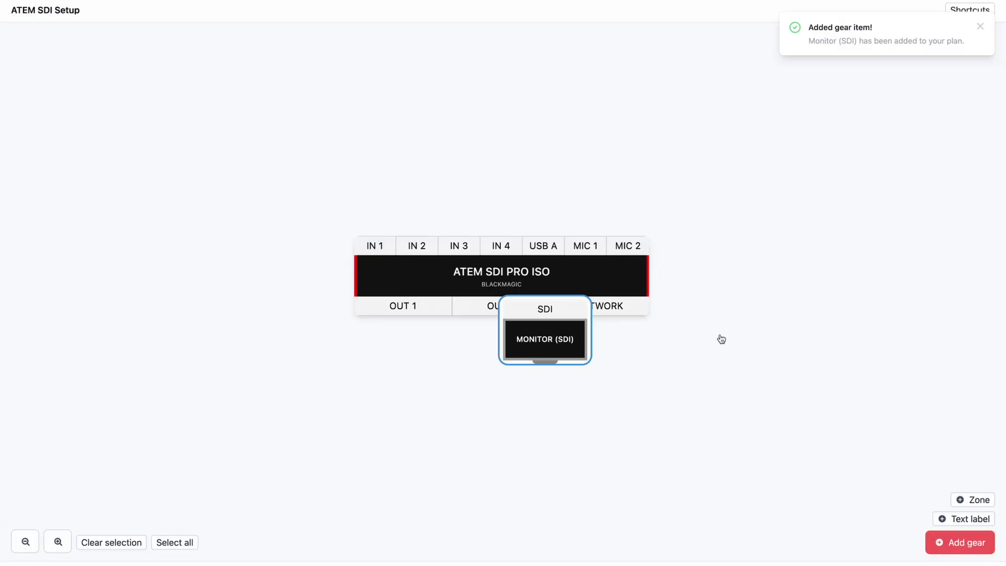
Position the monitor below-left of the switcher and cable the ATEM's OUT 1 to its SDI input
left_click_drag(559, 340, 399, 430)
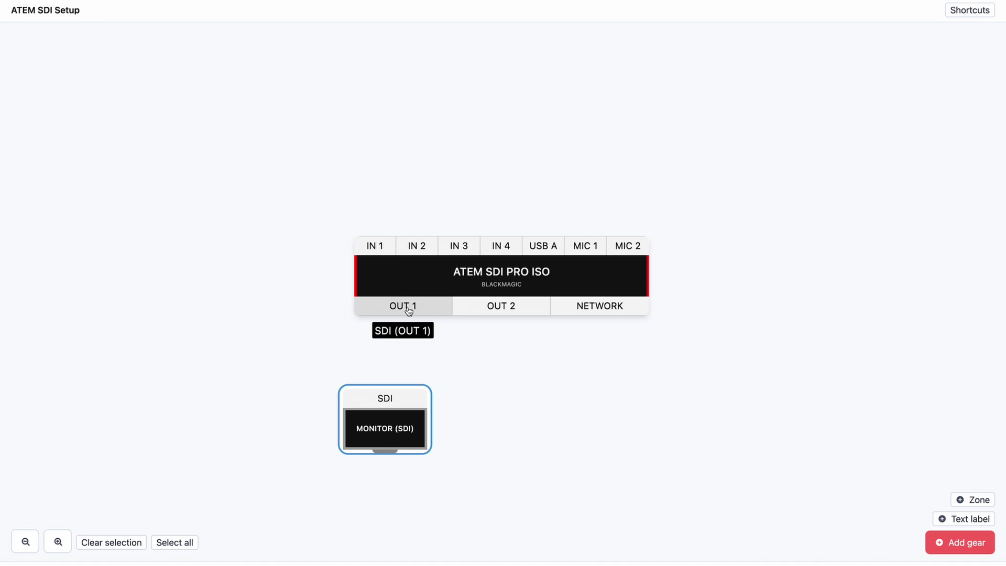
left_click_drag(407, 311, 372, 450)
left_click_drag(480, 290, 489, 263)
key("Escape")
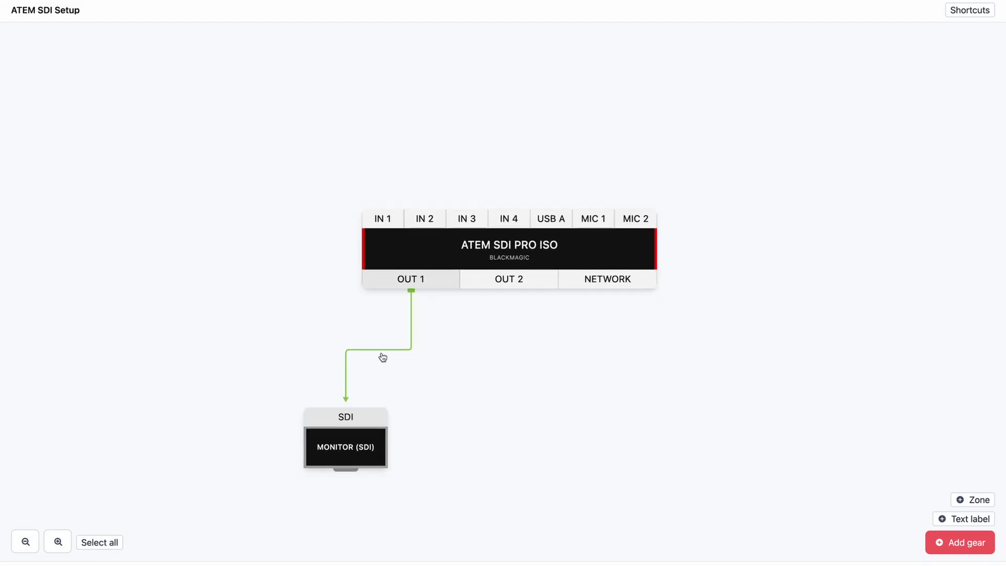
Add a Camera (SDI), place it above the ATEM and cable its SDI output to IN 1
left_click(961, 542)
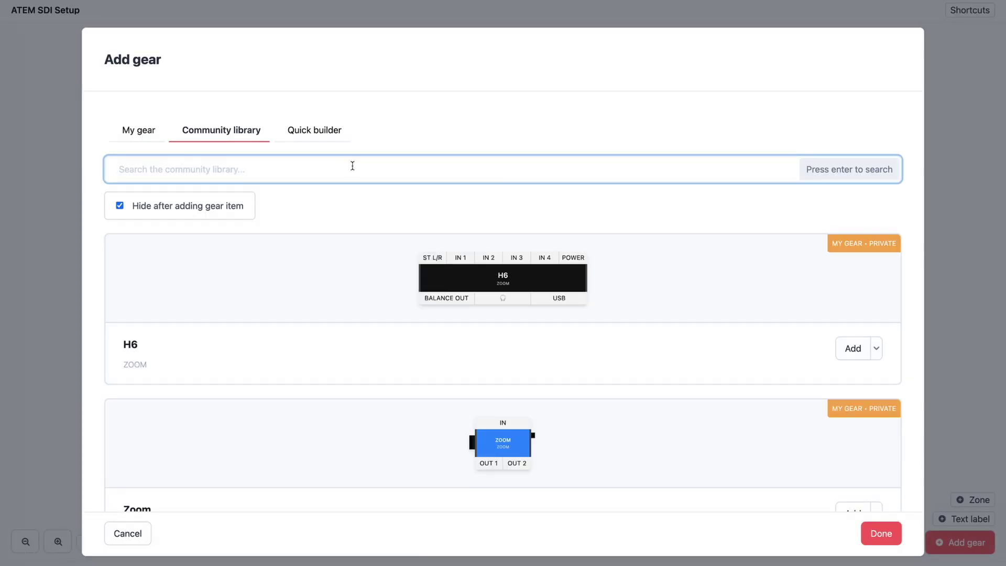
type("SDI camera")
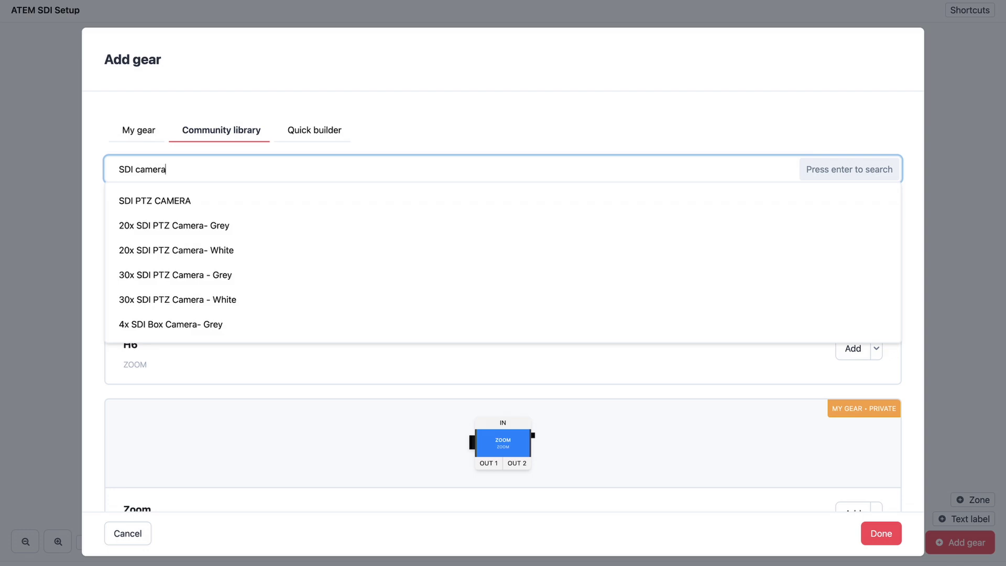
key("Return")
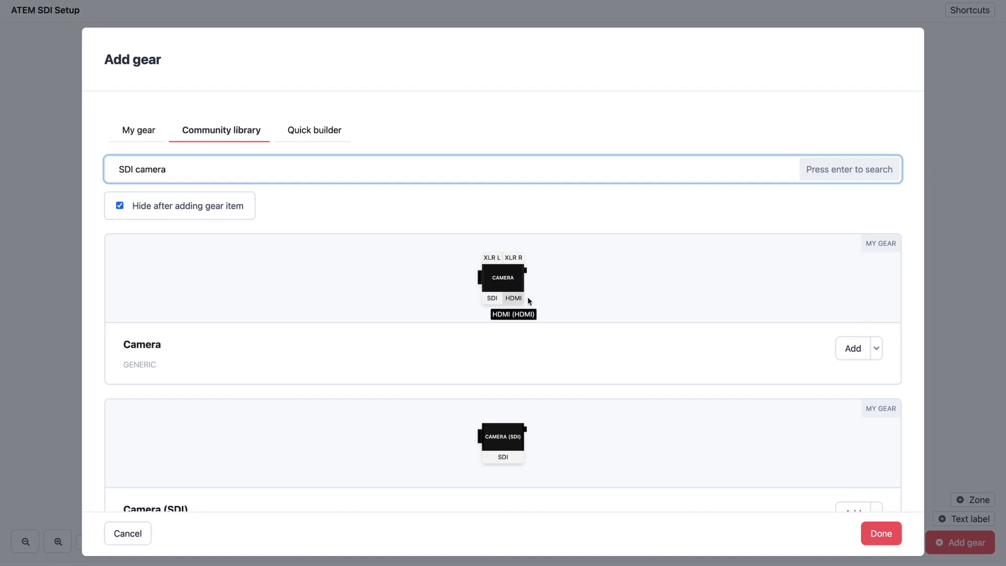
scroll(569, 380, "down", 2)
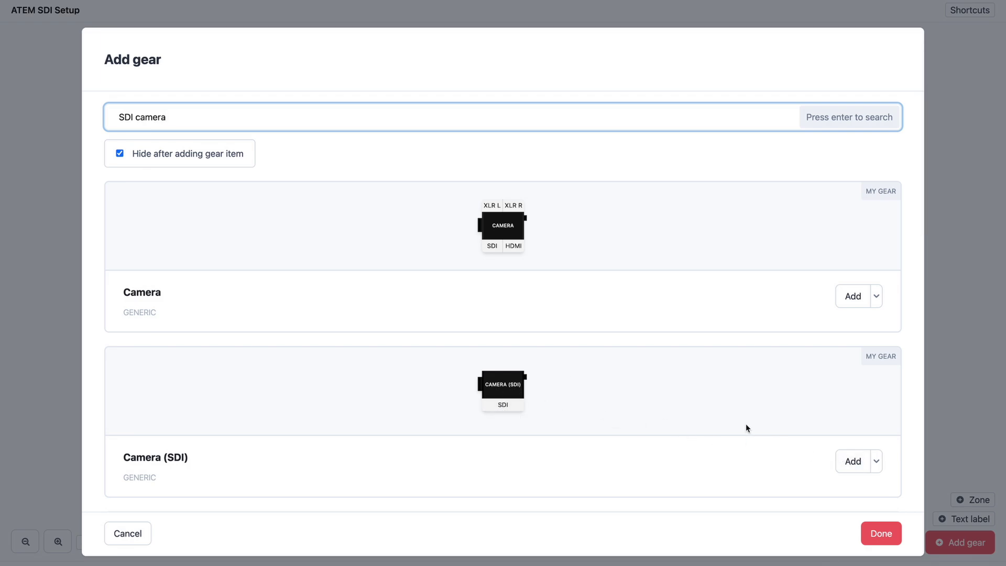
left_click(851, 463)
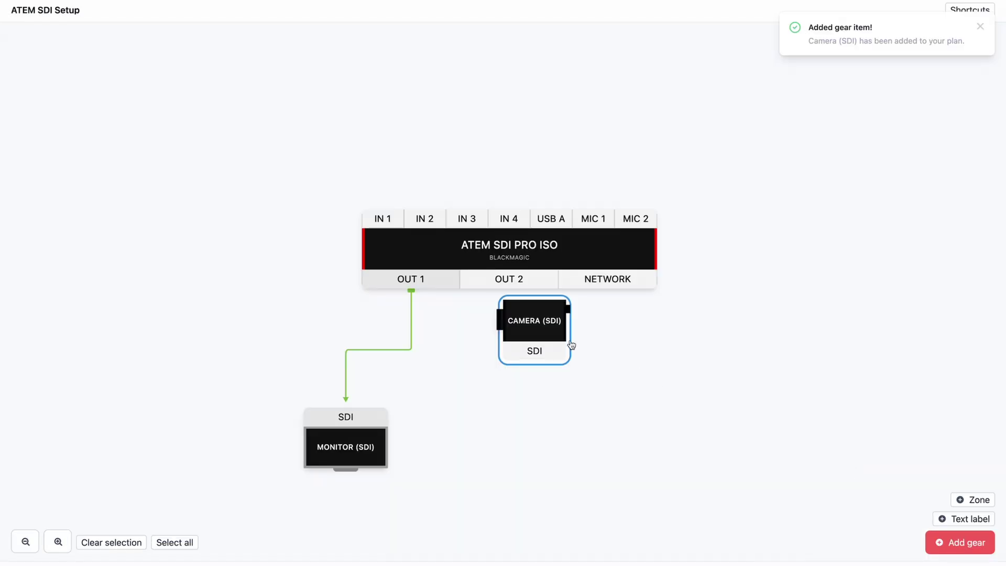
mouse_move(545, 333)
left_mouse_down()
mouse_move(435, 106)
mouse_move(386, 220)
left_mouse_up()
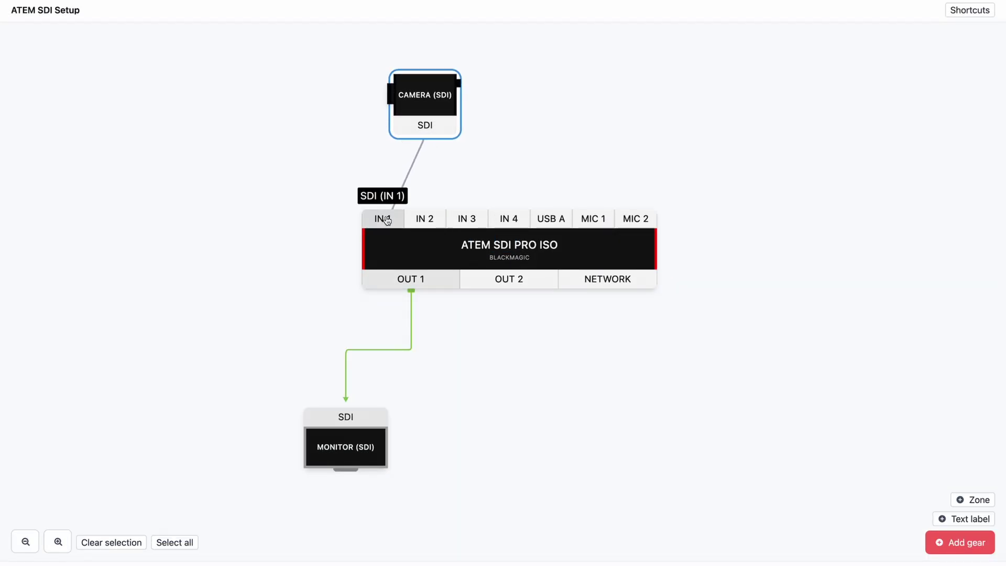
left_click_drag(385, 220, 386, 221)
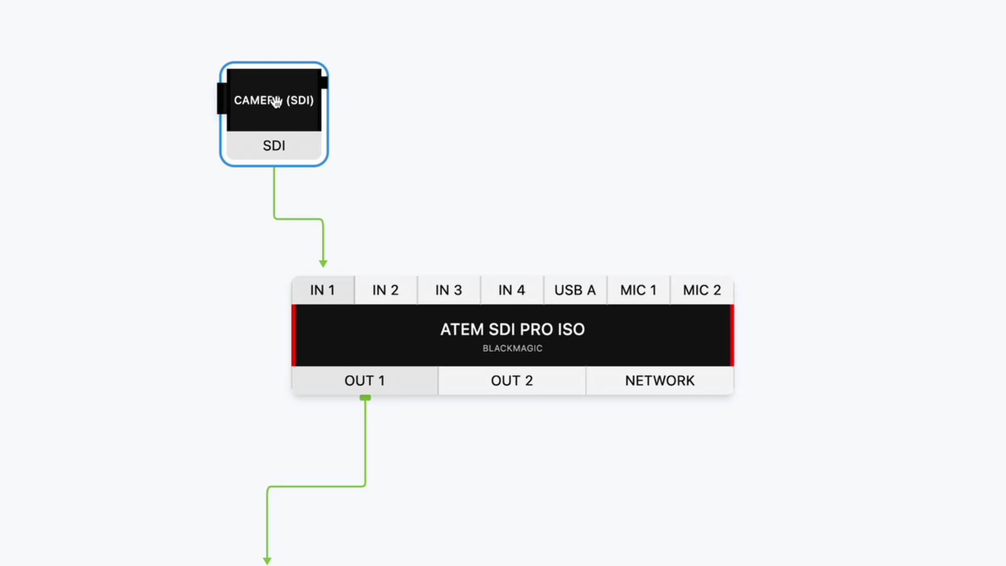
Duplicate the camera twice and cable the second camera's output to IN 2
key("ctrl+v")
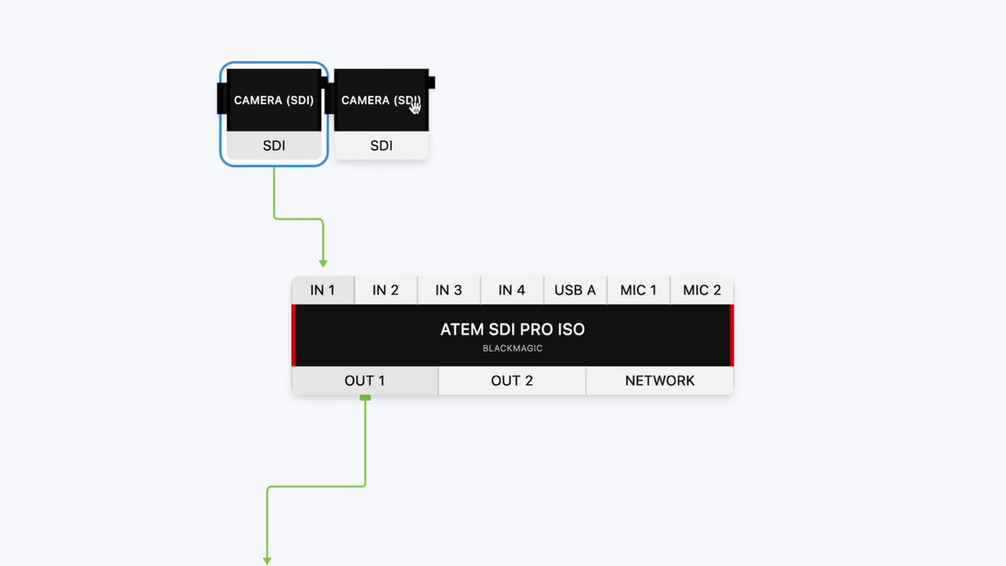
left_click(413, 104)
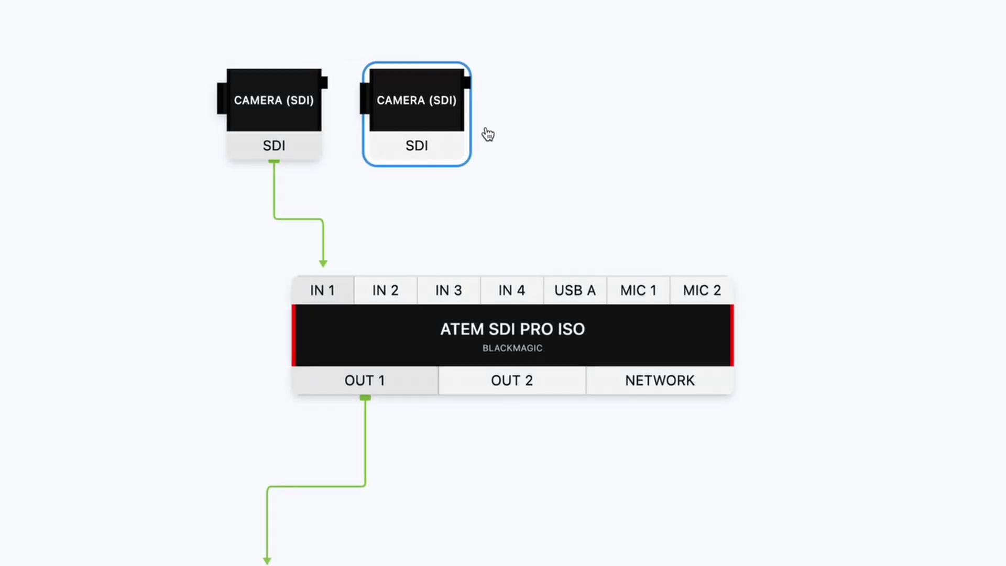
key("ctrl+v")
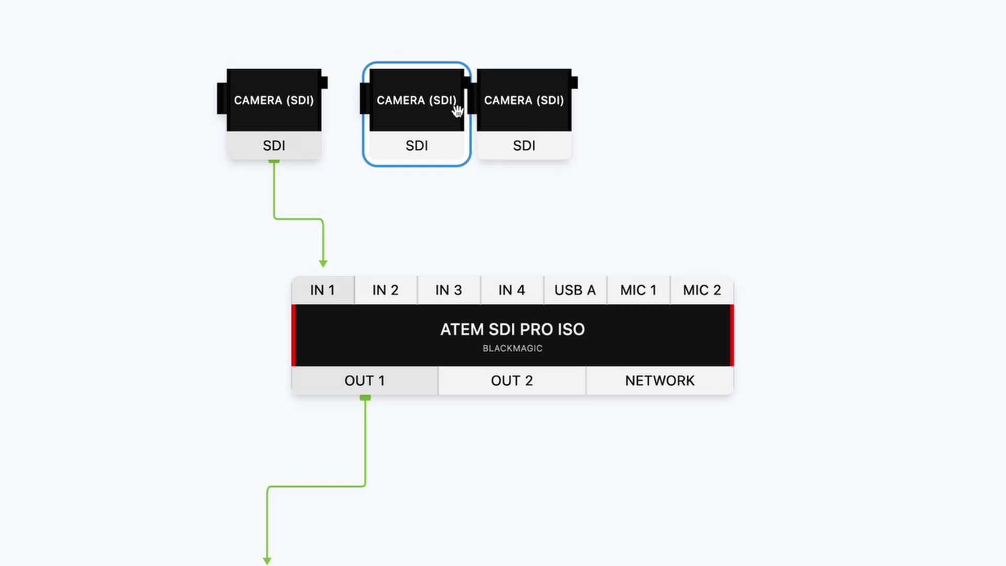
left_click(568, 114)
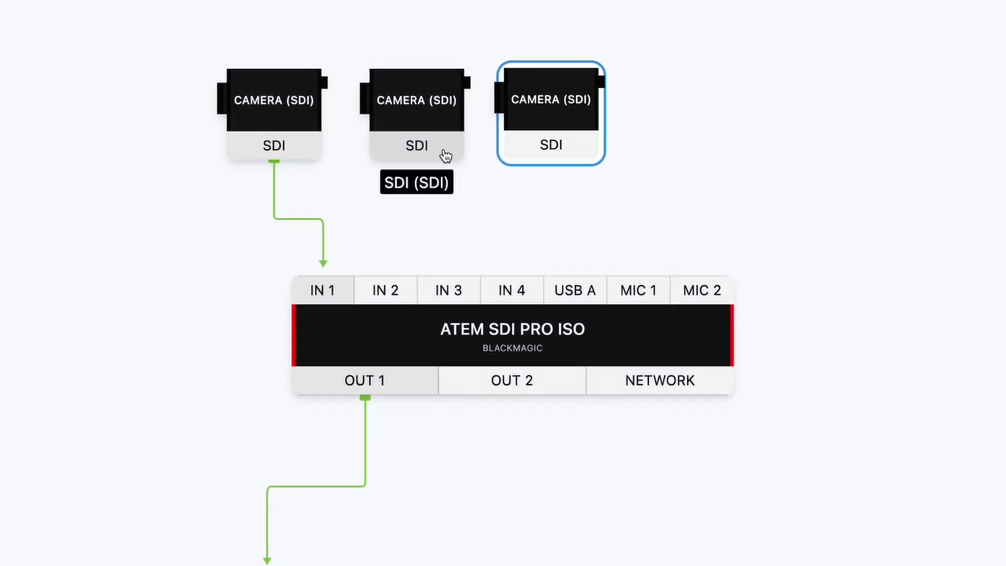
left_click_drag(435, 160, 393, 291)
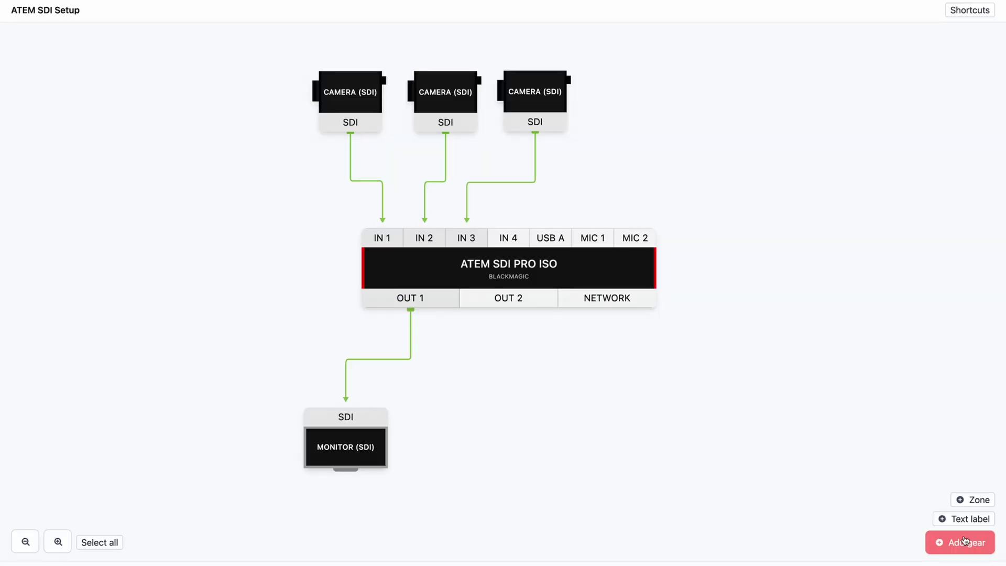
In the Quick builder, define a custom item named 'Laptop' by Apple in the Computer category
left_click(966, 541)
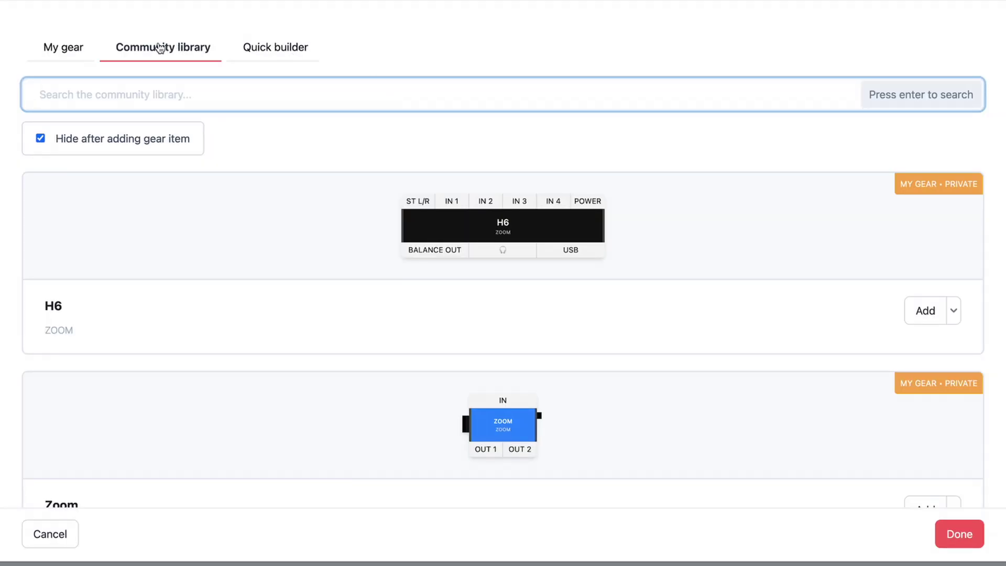
left_click(266, 48)
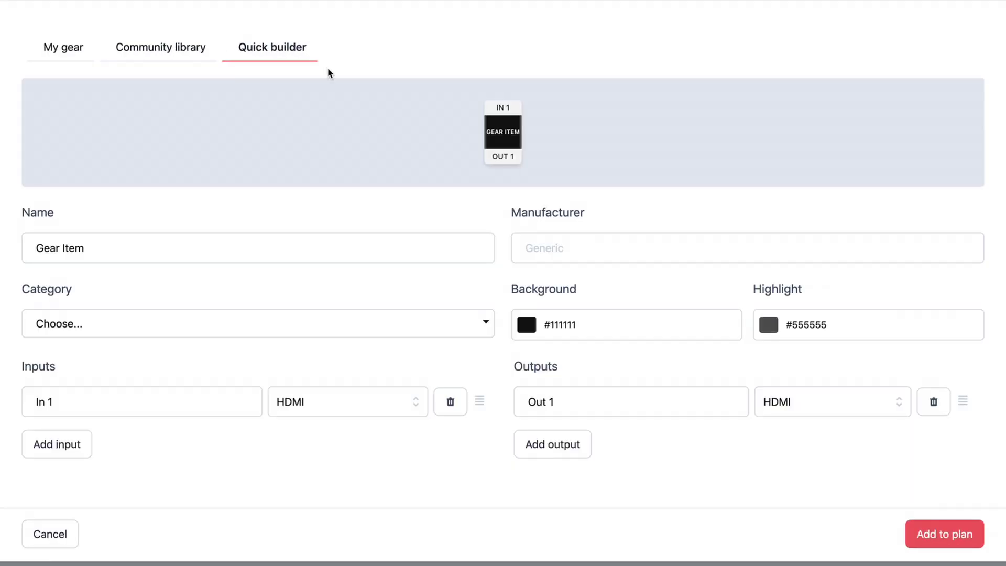
left_click(170, 245)
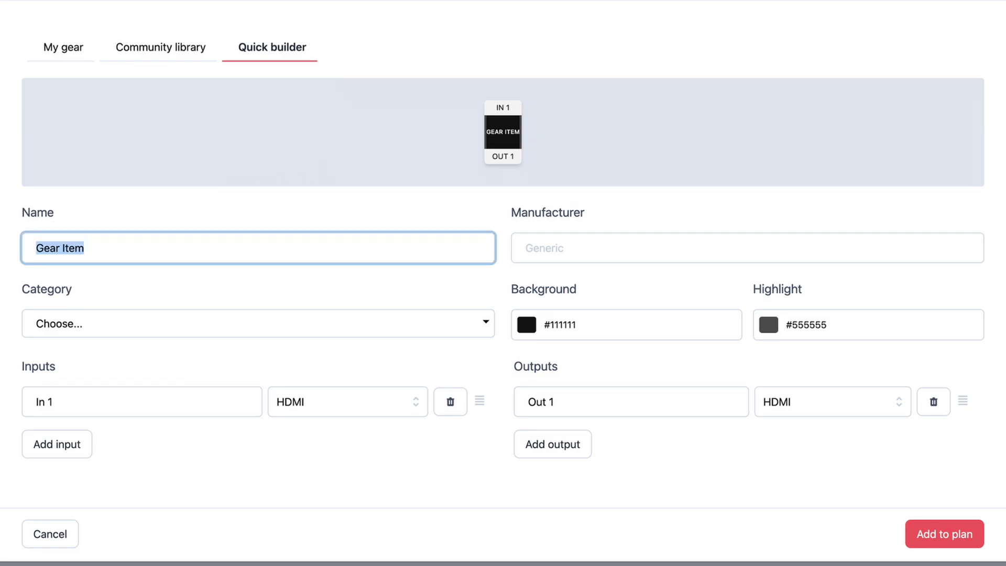
type("Laptop")
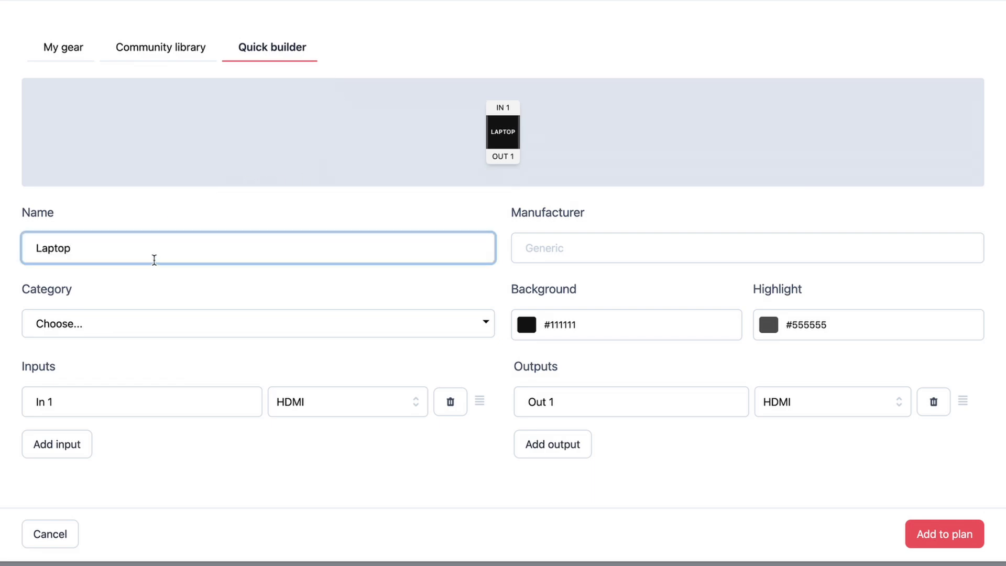
left_click(560, 250)
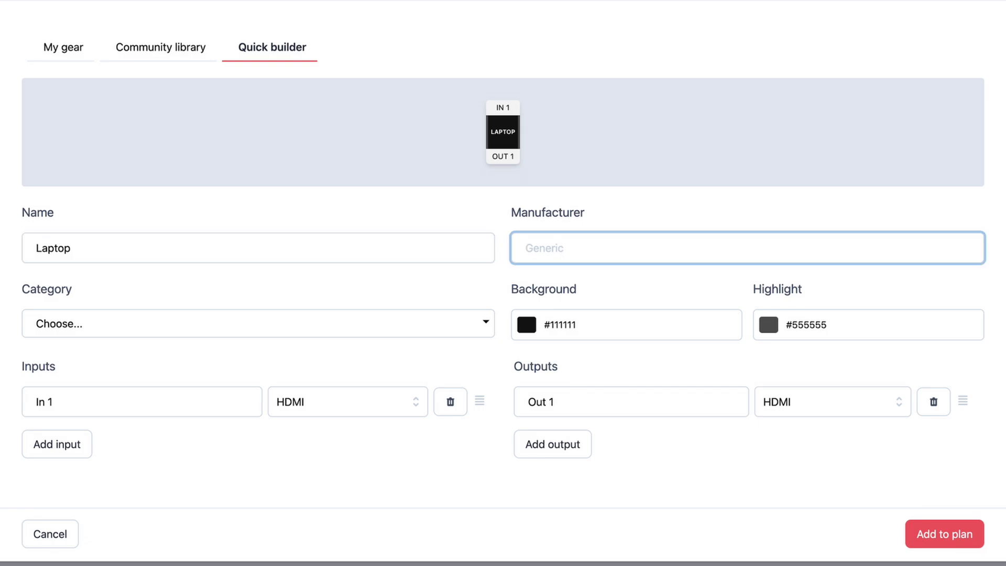
type("Apple")
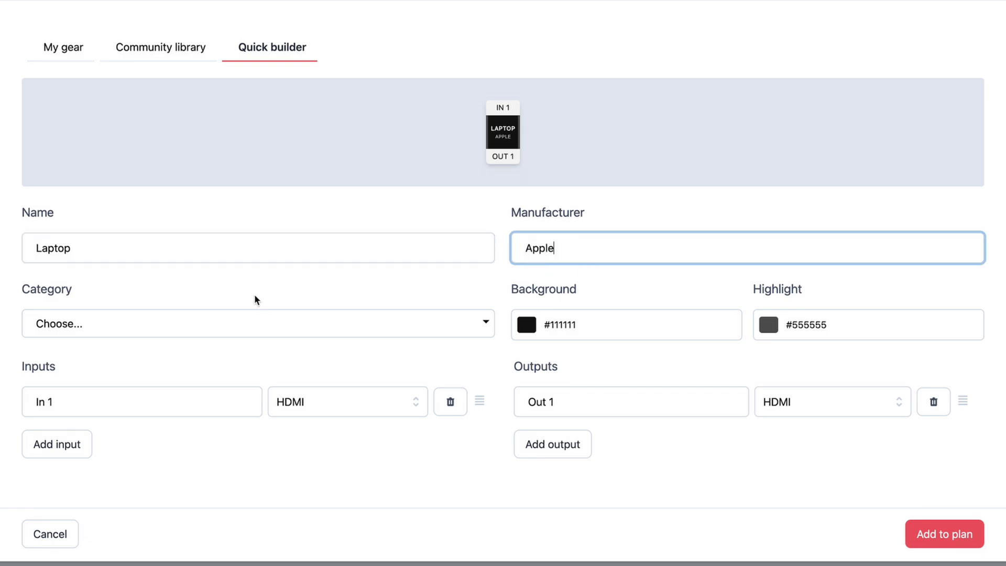
left_click(190, 330)
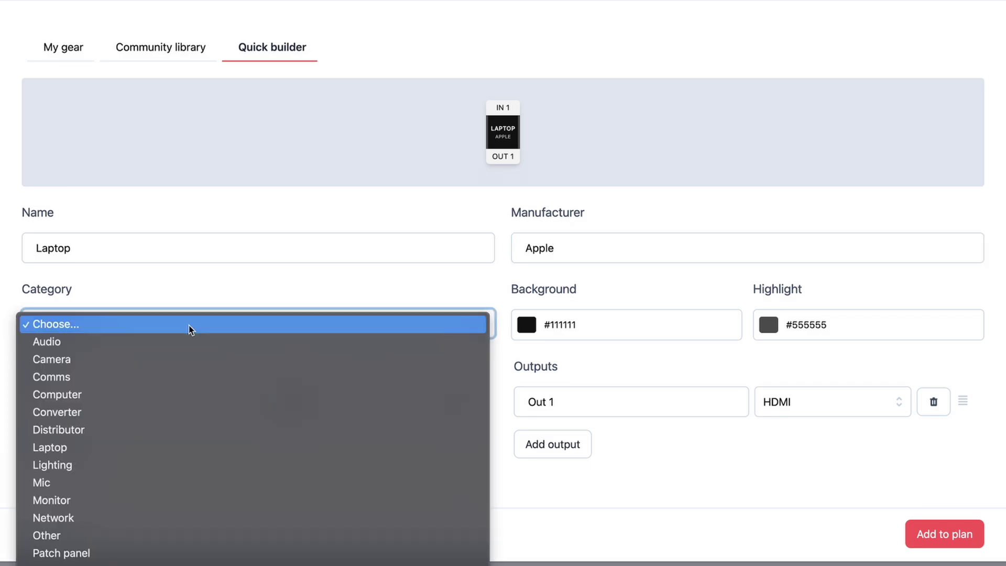
left_click(154, 394)
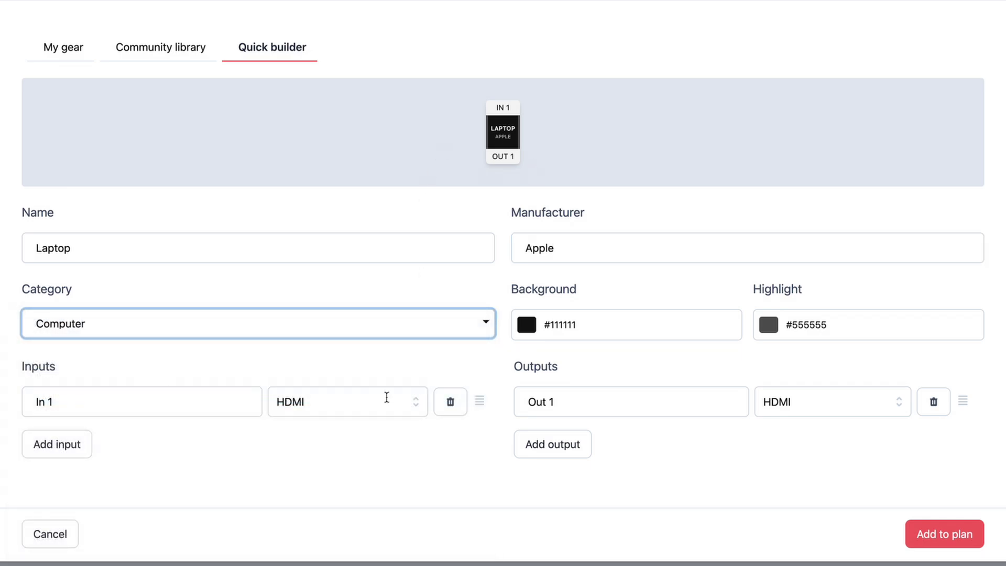
scroll(386, 395, "down", 1)
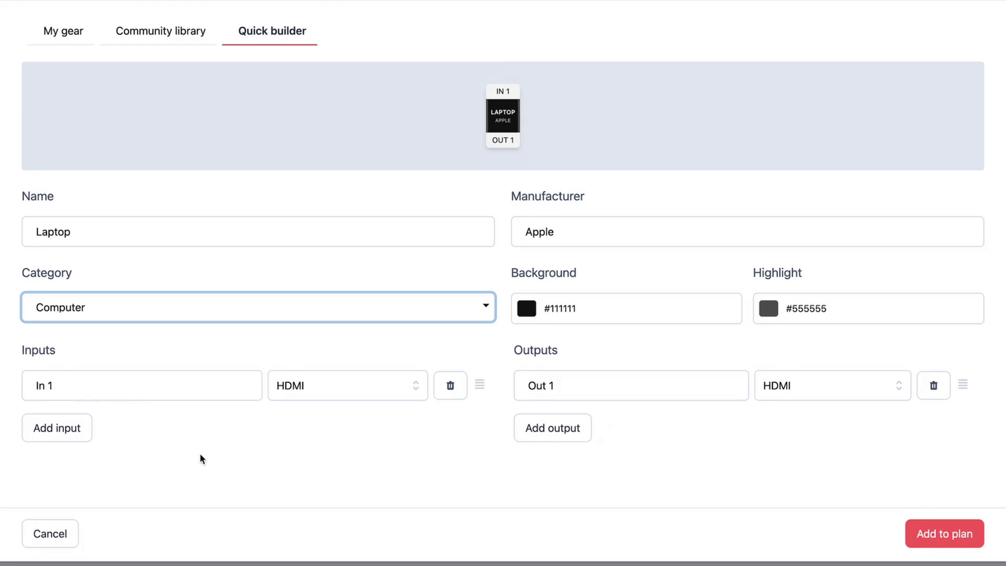
Remove the laptop's only input, keep one HDMI output, and add it to the plan
left_click(462, 395)
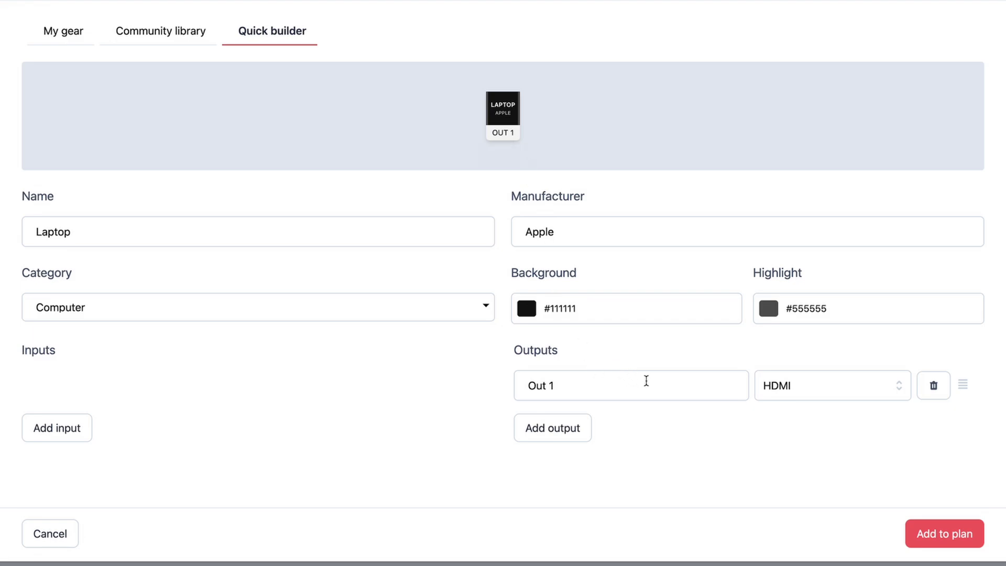
triple_click(647, 385)
left_click(684, 438)
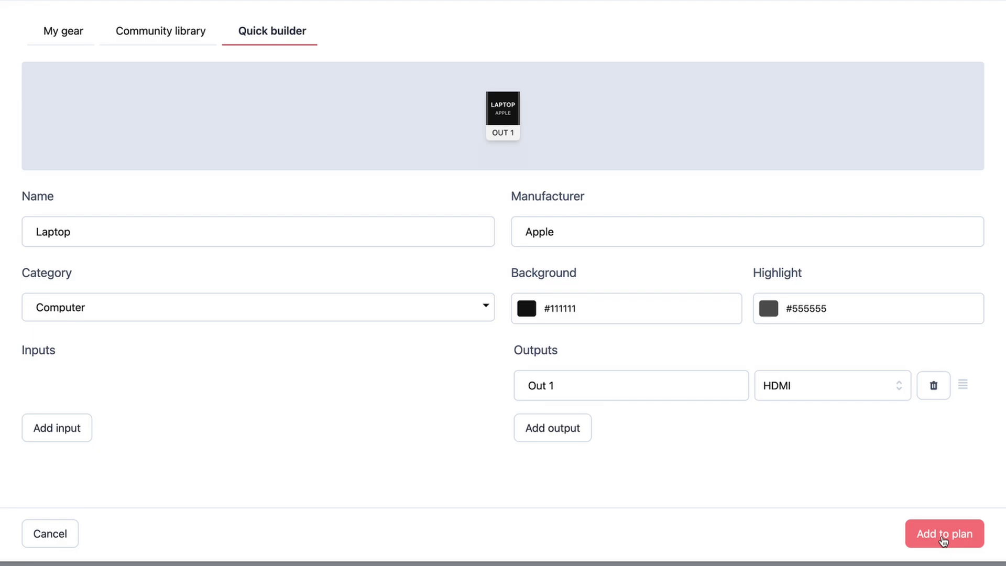
left_click(943, 534)
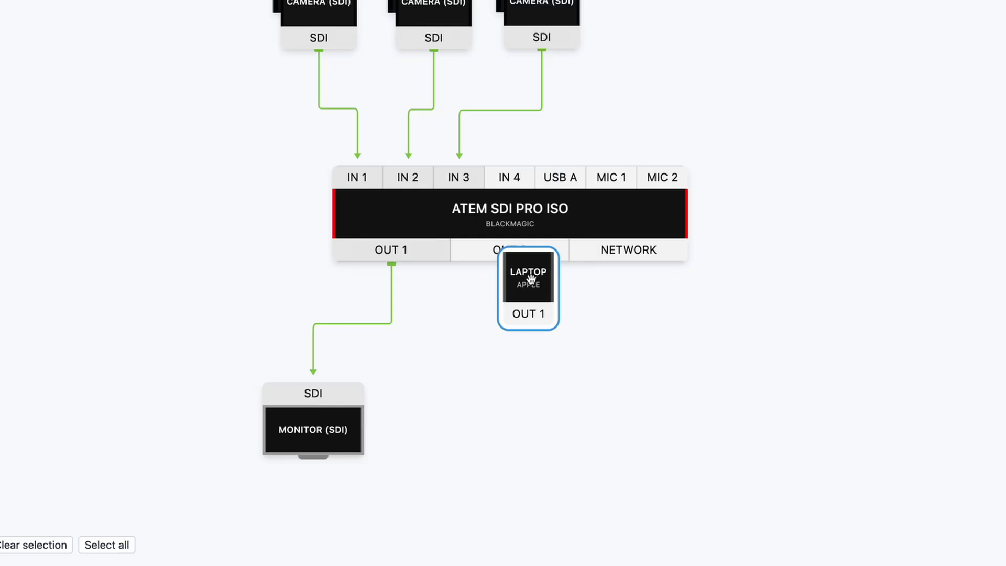
Move the laptop above-right of the ATEM and try cabling its HDMI output toward IN 4
left_click_drag(532, 279, 740, 41)
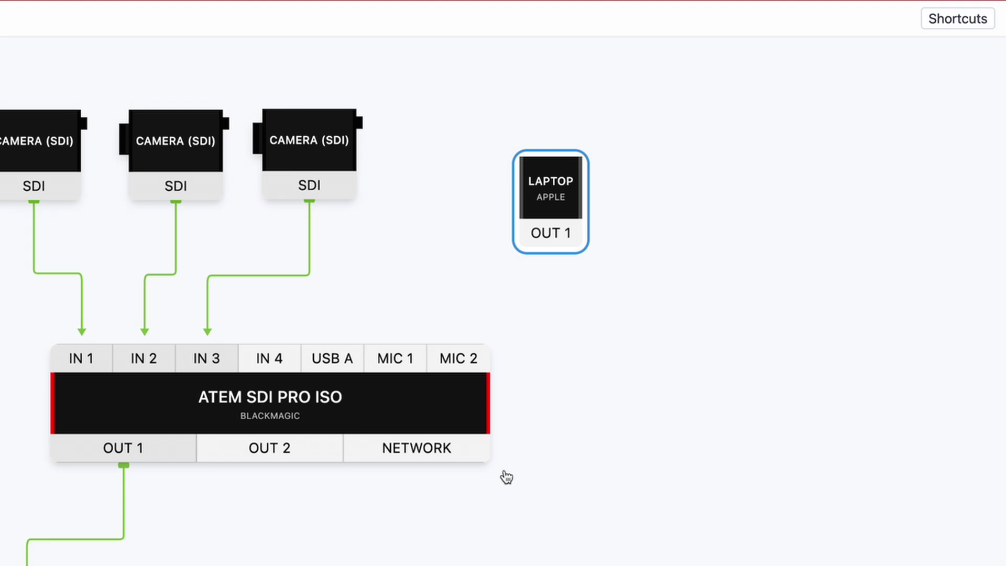
left_click_drag(559, 239, 267, 359)
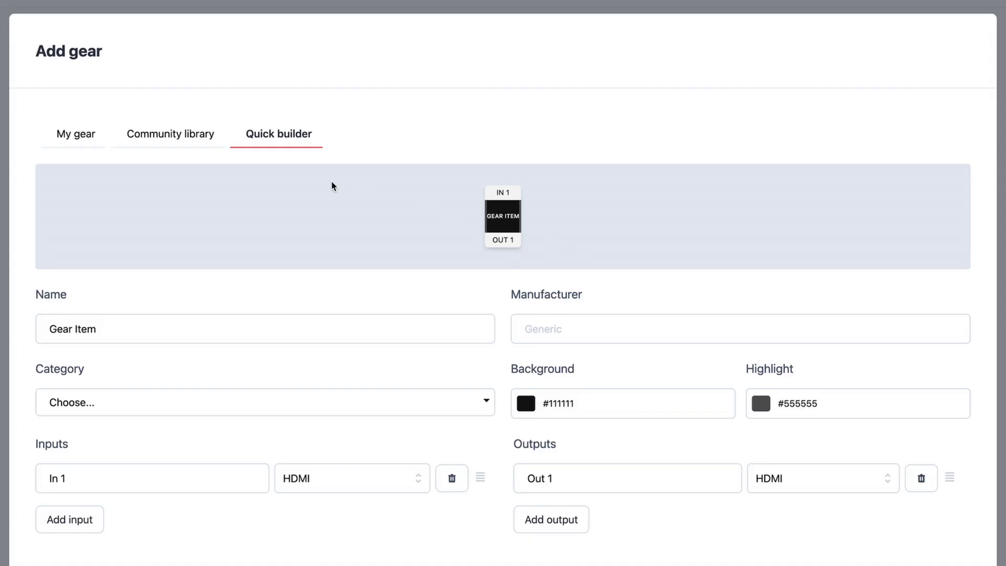
Search the community library for 'HDMI to sdi' to find the HDMI to SDI 3G converter
left_click(151, 139)
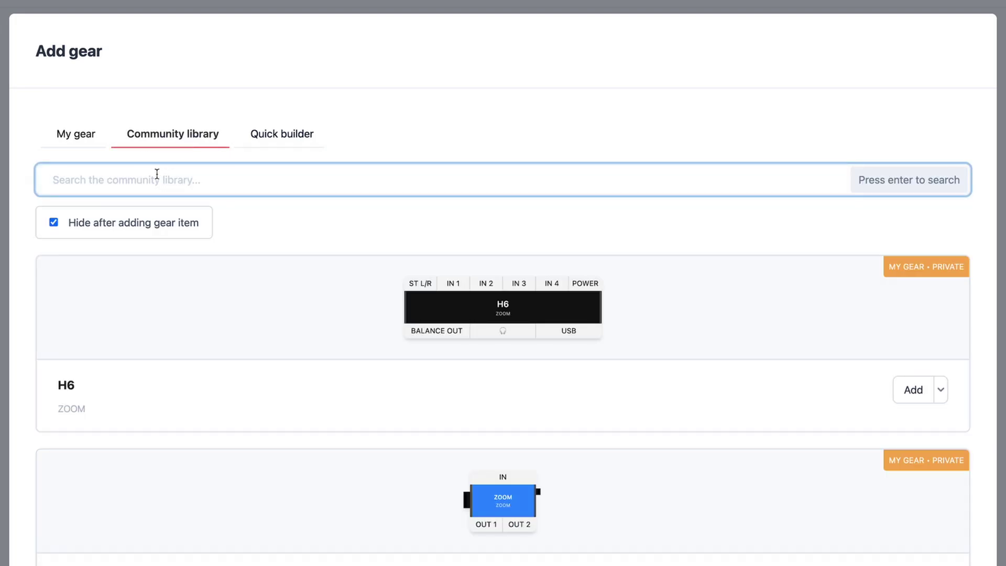
type("HDMI ")
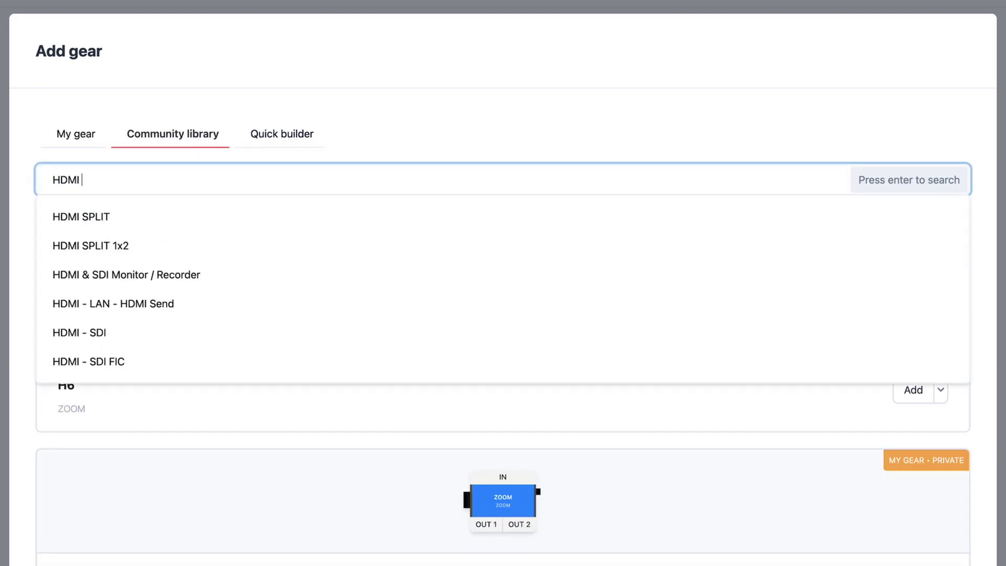
type("to sdi")
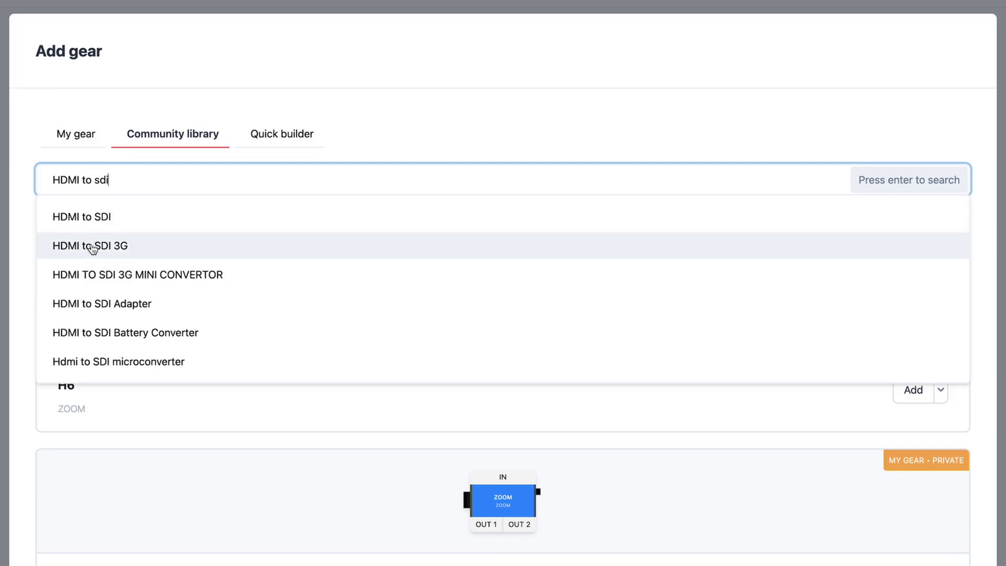
left_click(92, 243)
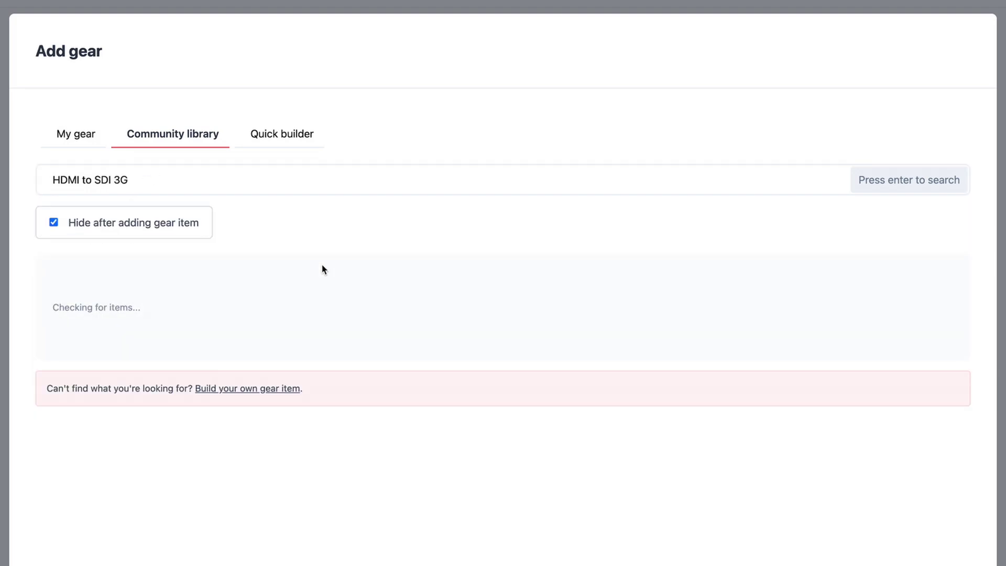
scroll(519, 417, "down", 3)
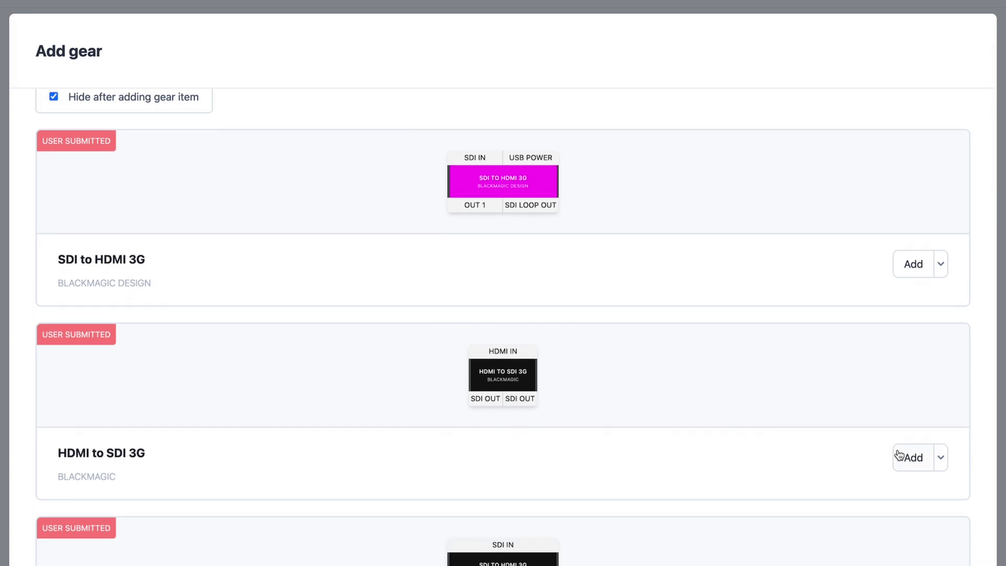
Add the HDMI to SDI 3G converter and position it with the laptop above, upper right of the switcher
left_click(908, 456)
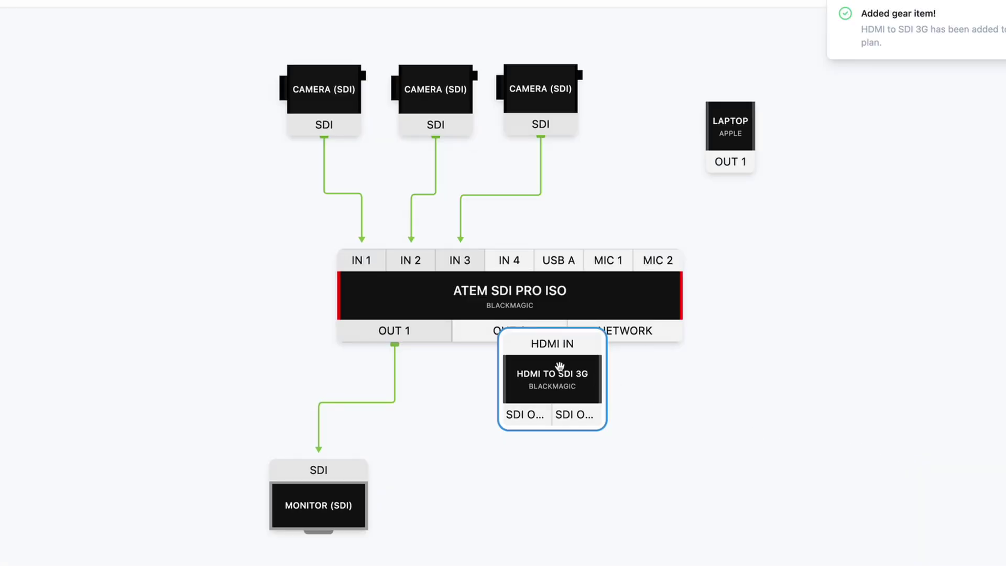
left_click_drag(566, 375, 693, 157)
left_click_drag(745, 124, 775, 50)
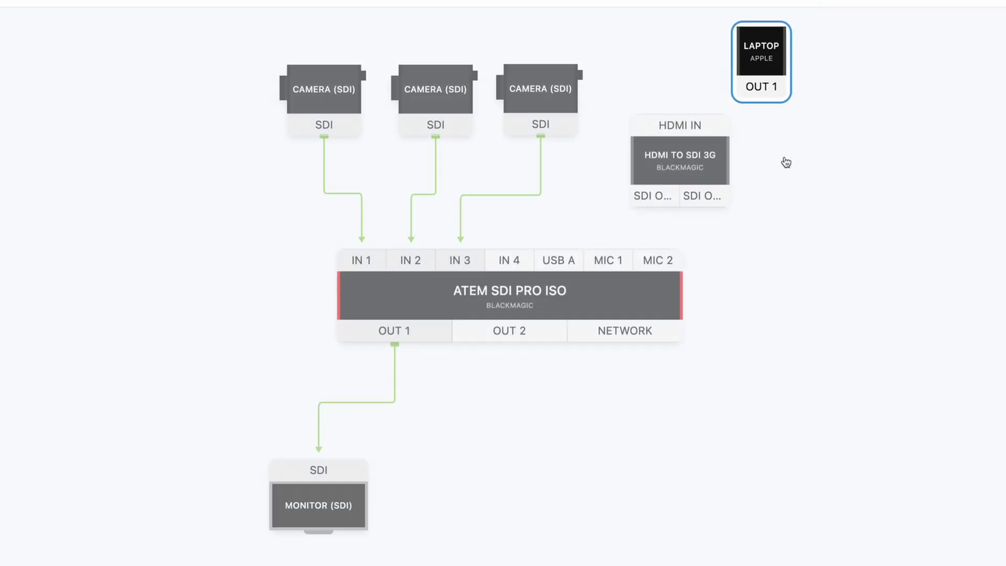
scroll(781, 159, "up", 3)
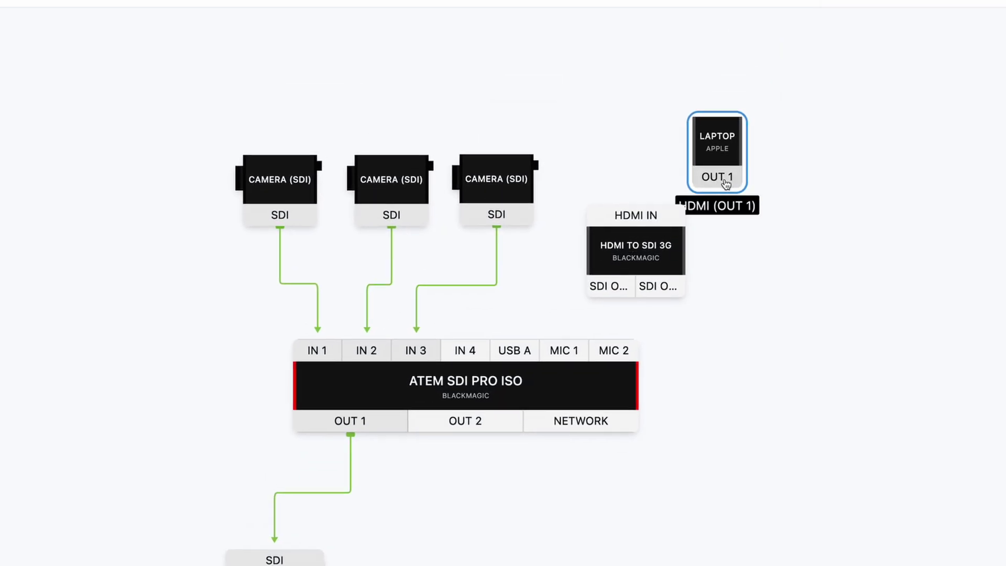
left_click_drag(732, 131, 734, 117)
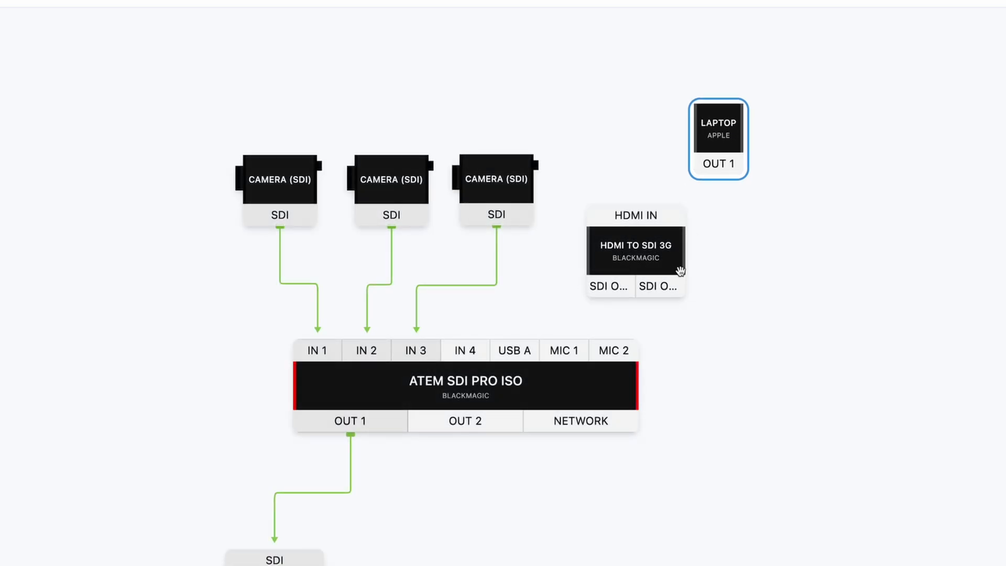
Edit the converter: remove the second SDI OUT and shorten its name to 'HDMI to SDI'
right_click(638, 246)
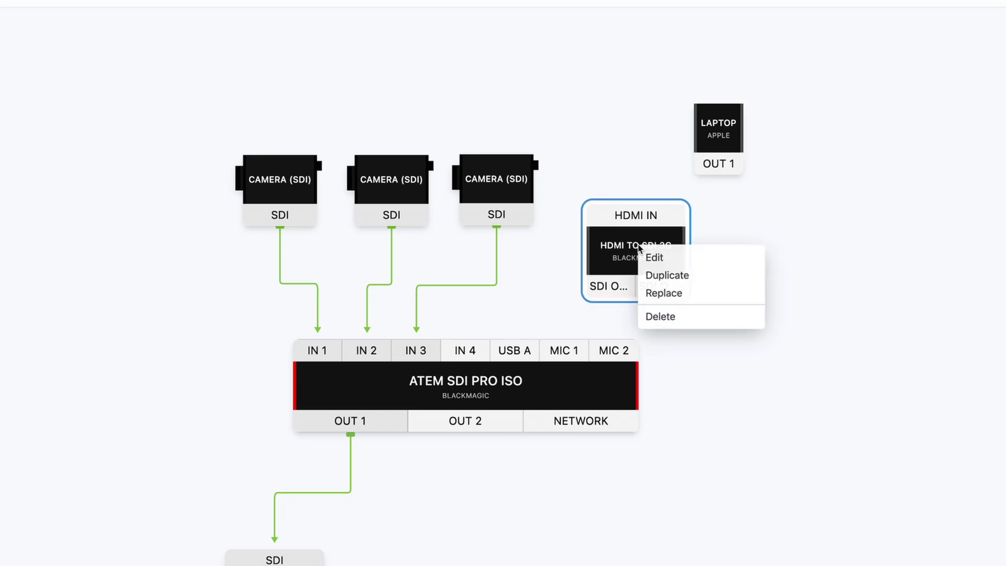
left_click(675, 261)
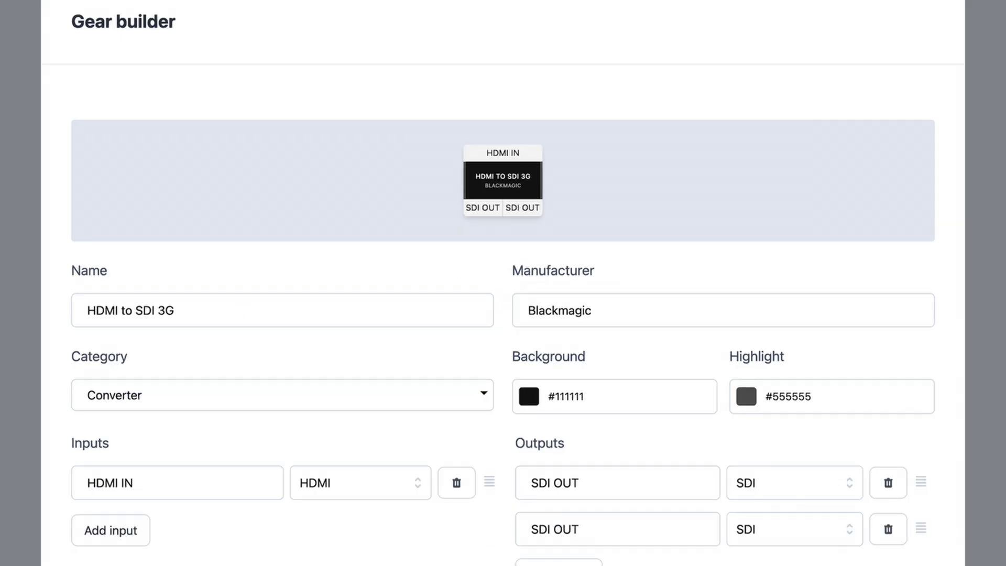
left_click(896, 537)
left_click(210, 315)
key("BackSpace")
key("BackSpace")
key("BackSpace")
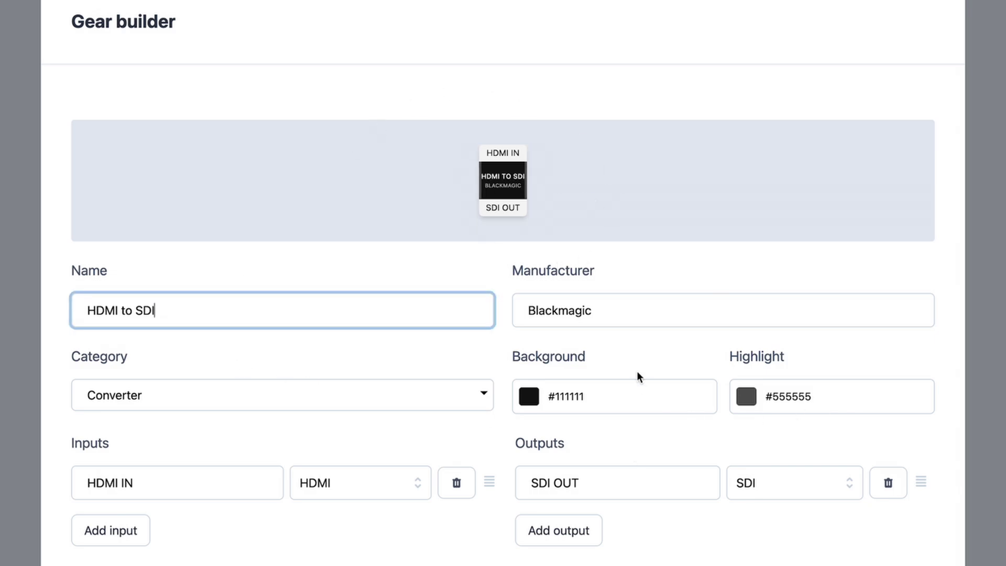
Give the converter a grey #898787 background colour
left_click(529, 399)
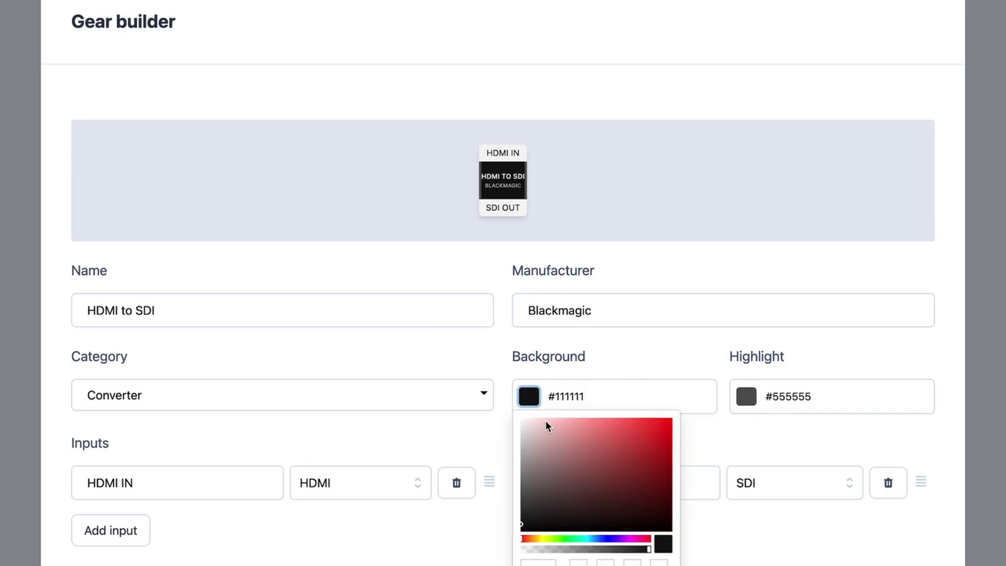
left_click(524, 472)
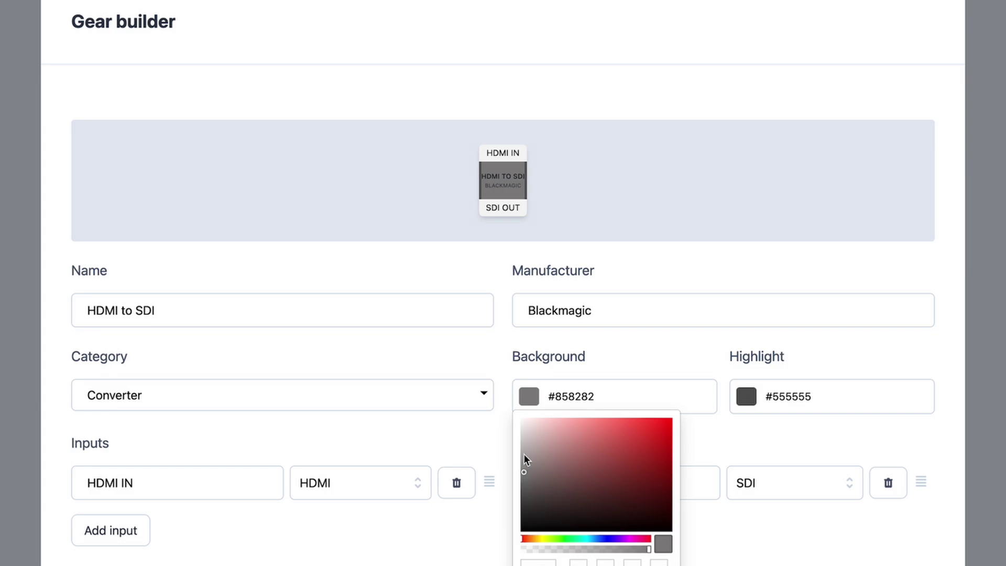
left_click(523, 467)
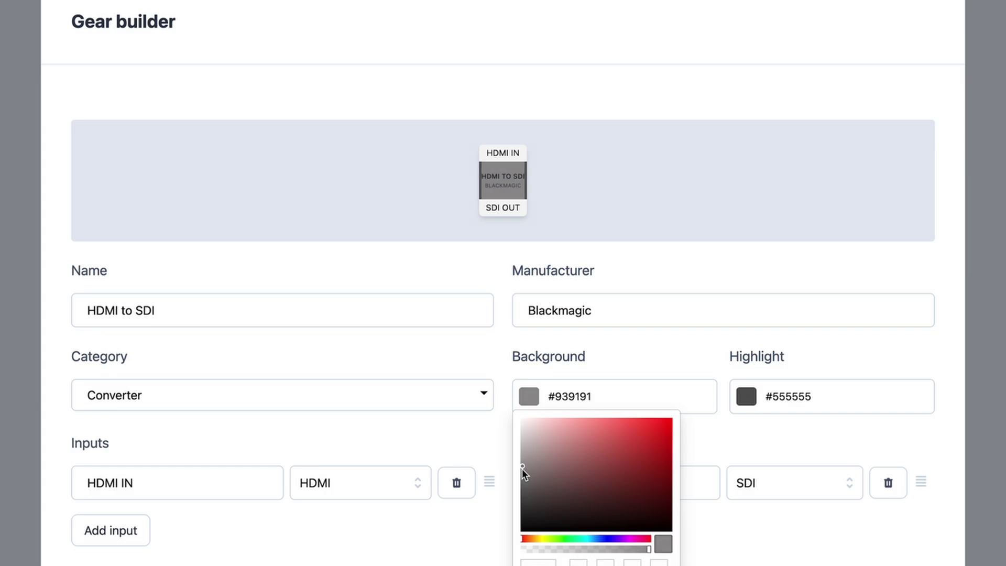
left_click(523, 470)
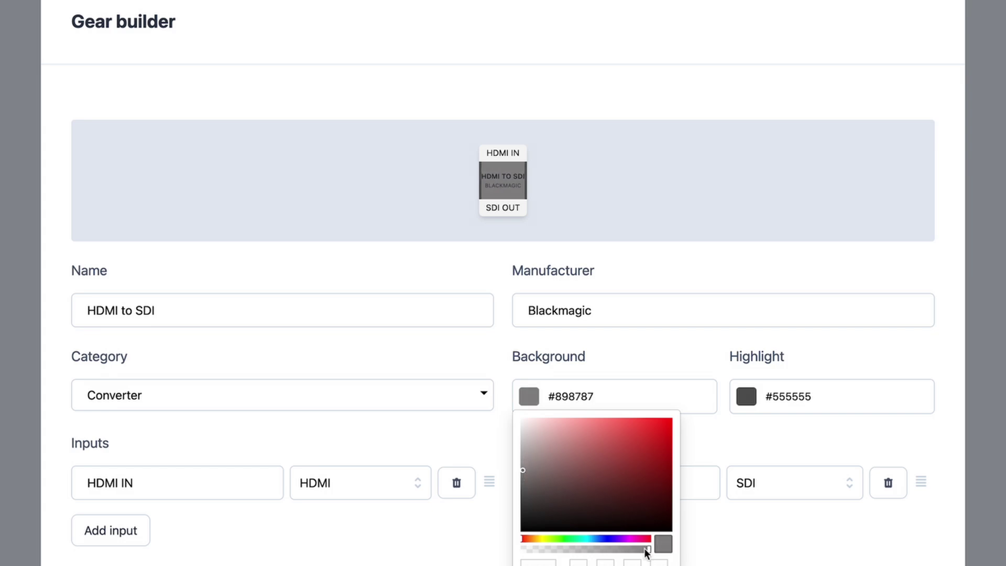
left_click(726, 560)
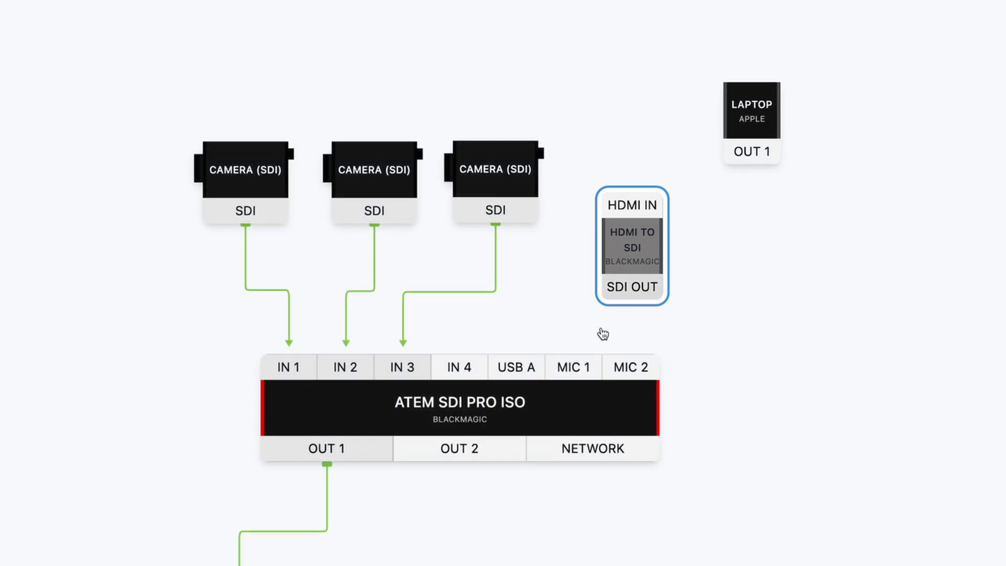
Cable the laptop's OUT 1 into the converter's HDMI IN
left_click_drag(725, 157, 647, 204)
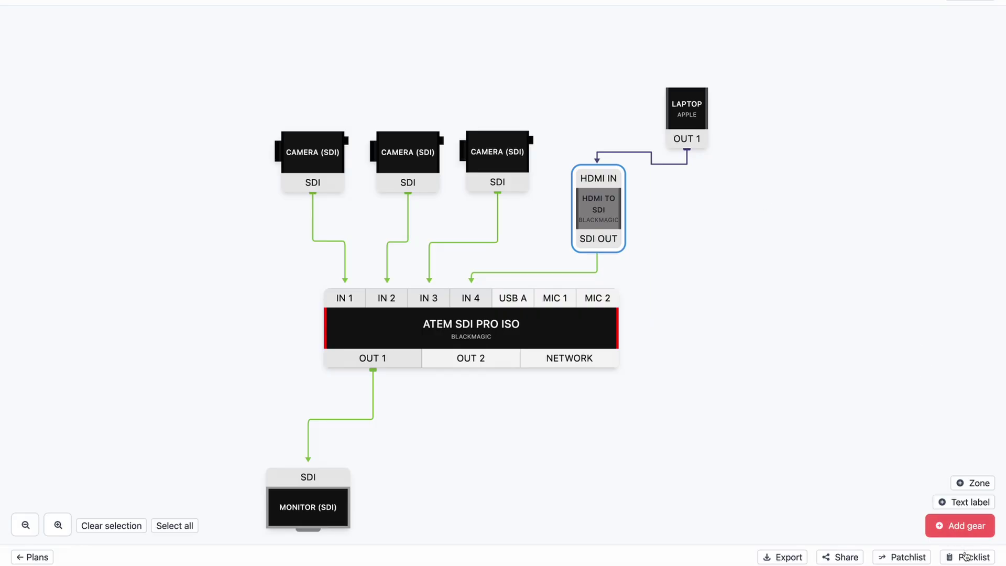
In the packlist, mark the ATEM, SDI monitor, converter, HDMI cable and five SDI cables as packed
left_click(964, 557)
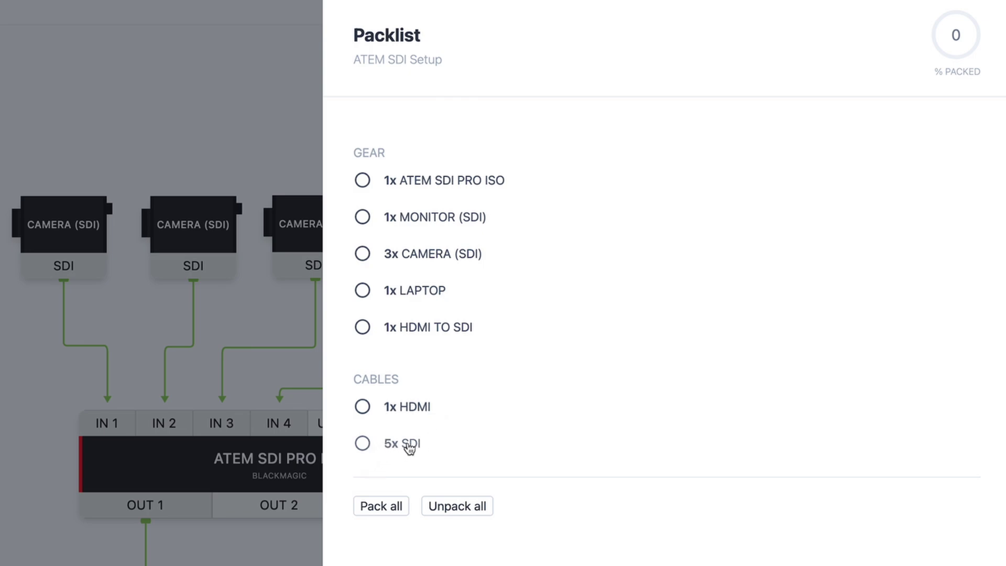
left_click(443, 180)
left_click(416, 218)
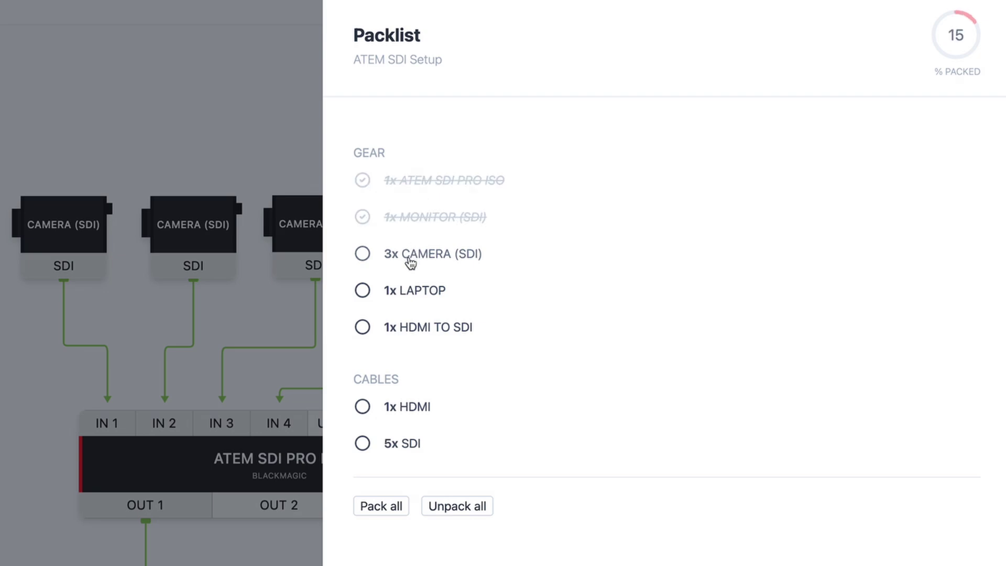
left_click(414, 332)
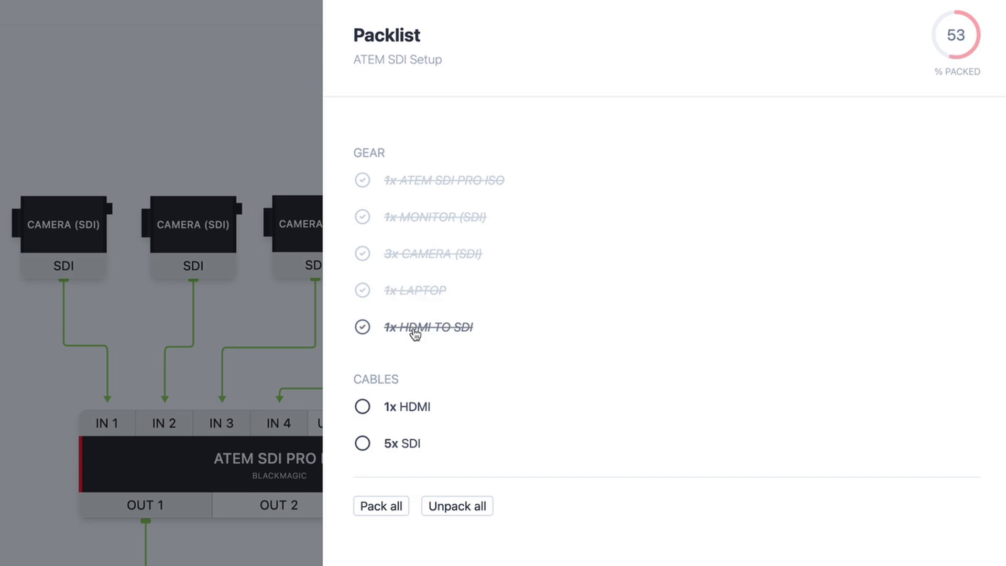
left_click(401, 416)
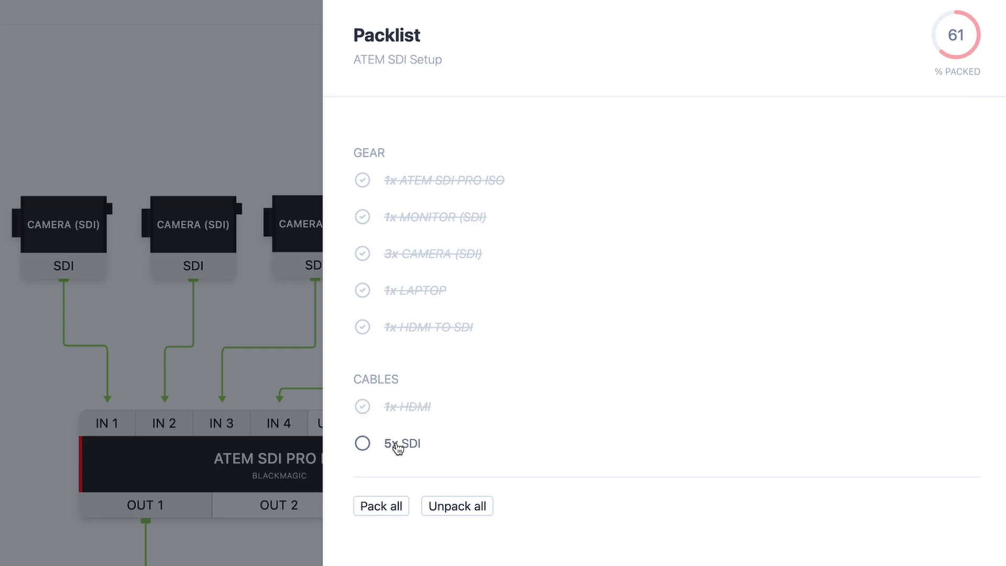
left_click(398, 446)
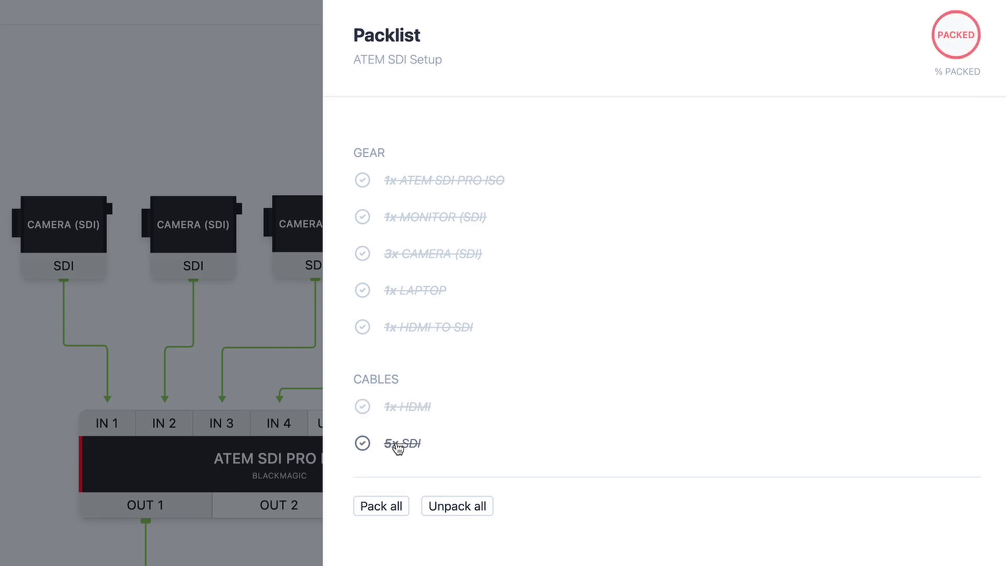
key("Escape")
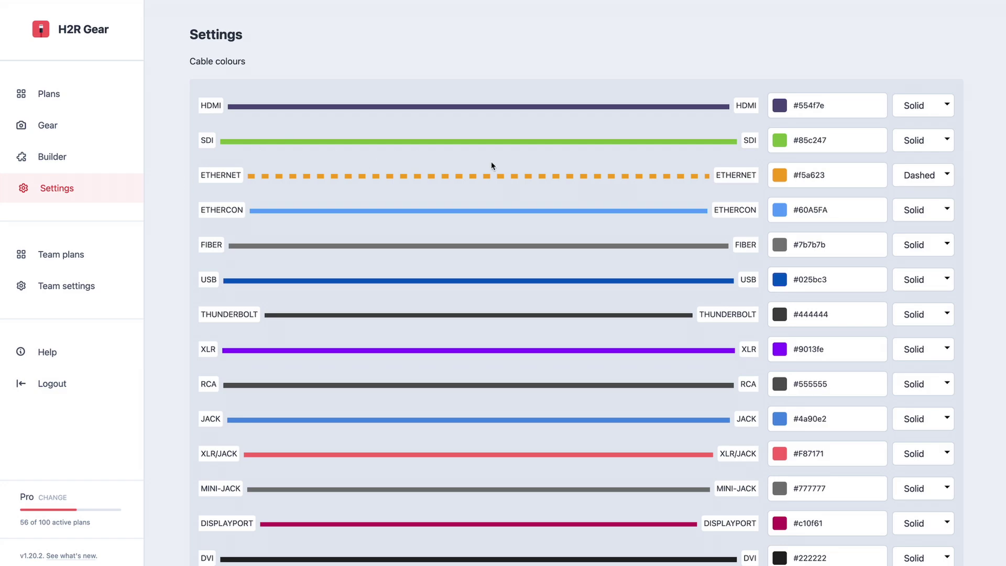
scroll(491, 165, "down", 1)
scroll(491, 165, "down", 3)
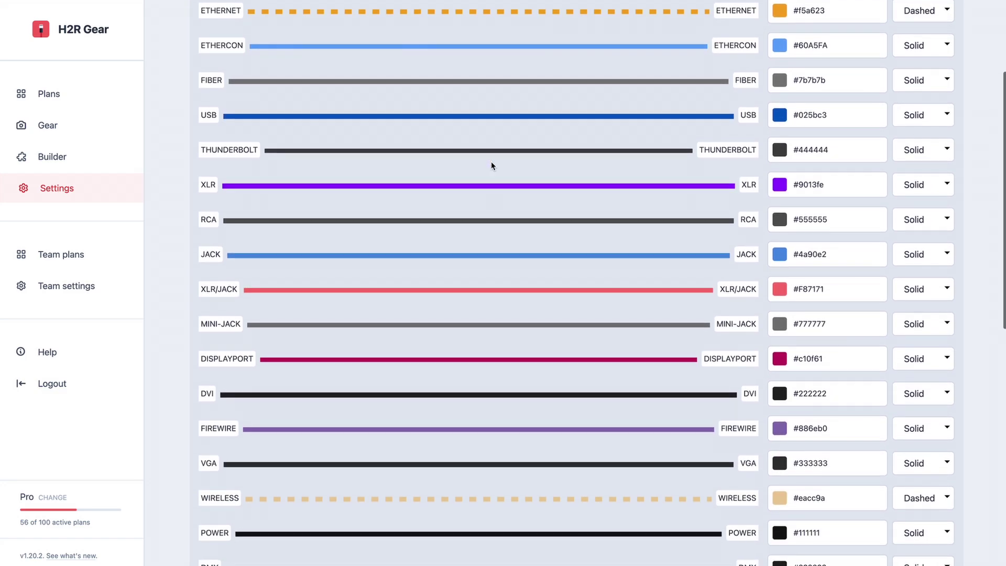
scroll(491, 163, "down", 1)
scroll(492, 164, "down", 1)
scroll(457, 149, "up", 3)
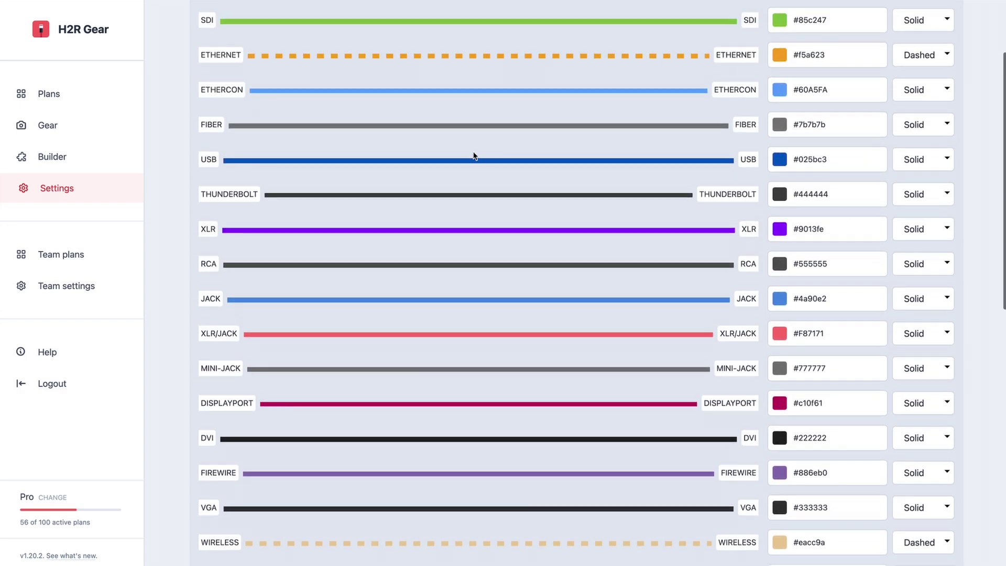
Bring up the cable colour settings list
double_click(215, 93)
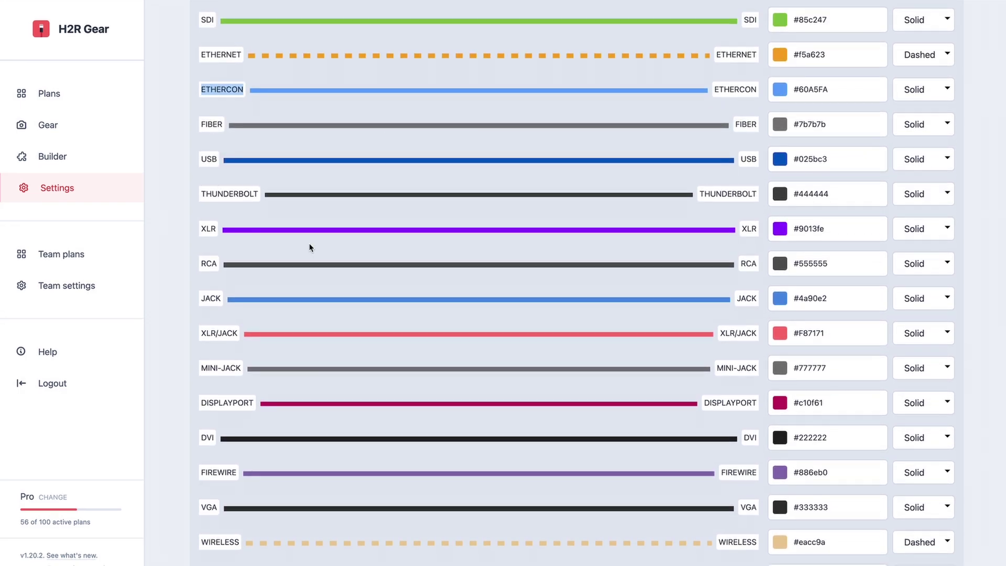
scroll(220, 267, "down", 2)
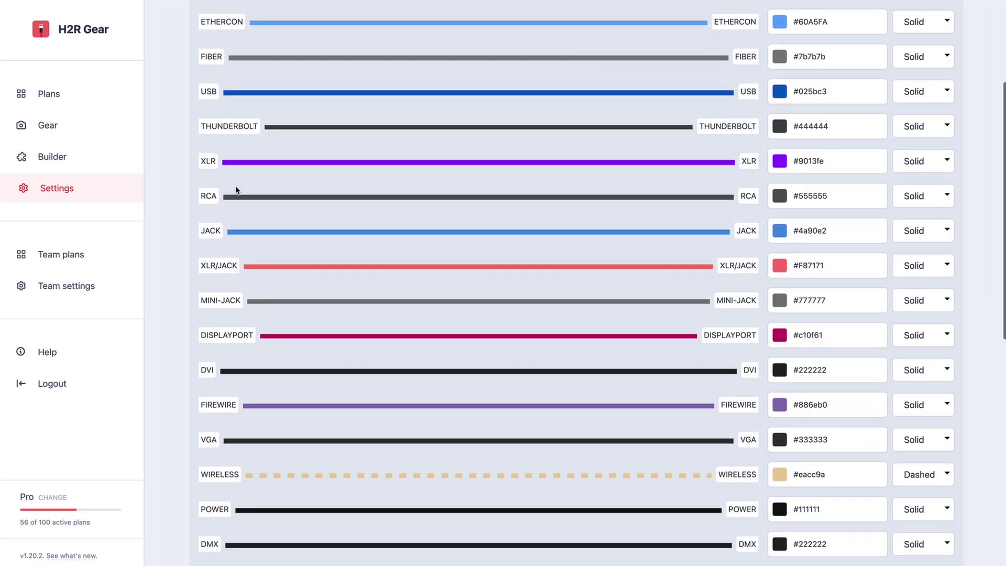
scroll(221, 306, "down", 2)
scroll(222, 309, "down", 1)
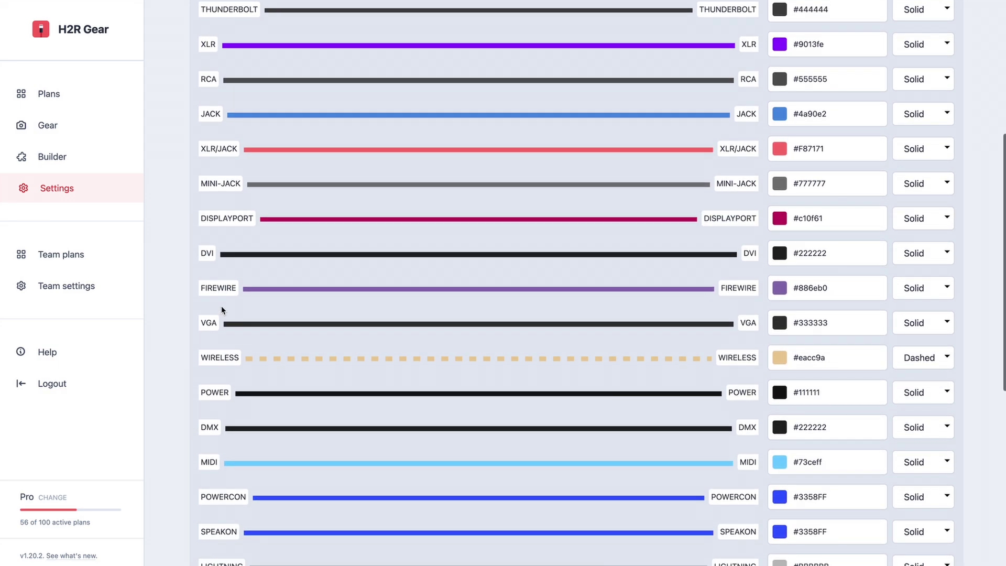
scroll(222, 309, "down", 1)
scroll(222, 310, "up", 9)
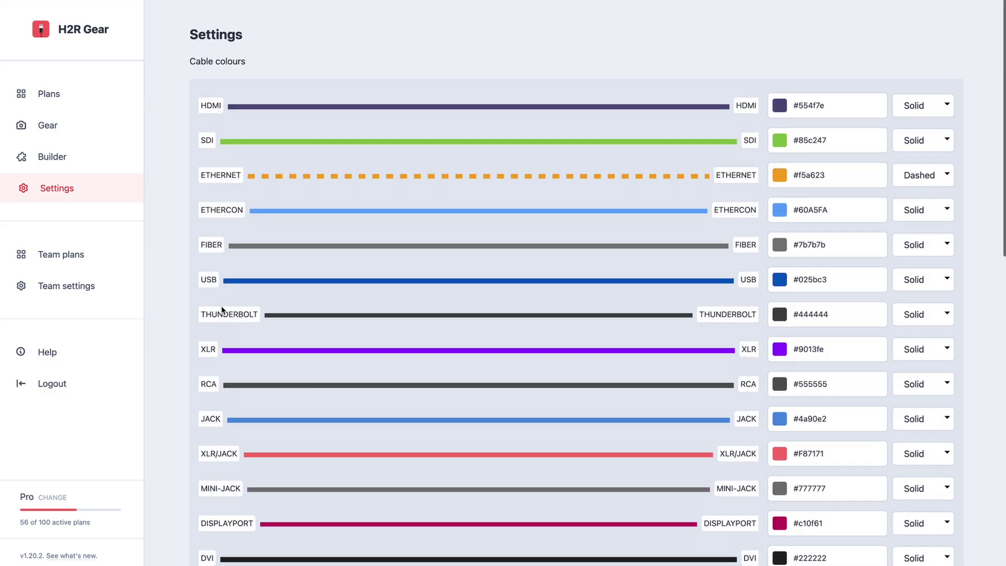
Set SDI cables to purple #9013fe and HDMI cables to black
left_click(787, 144)
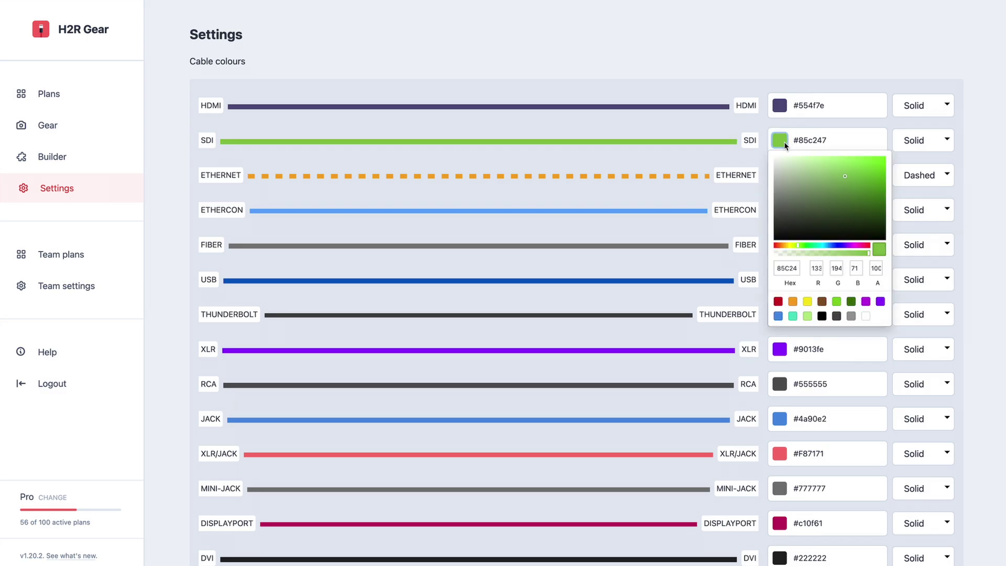
left_click(881, 302)
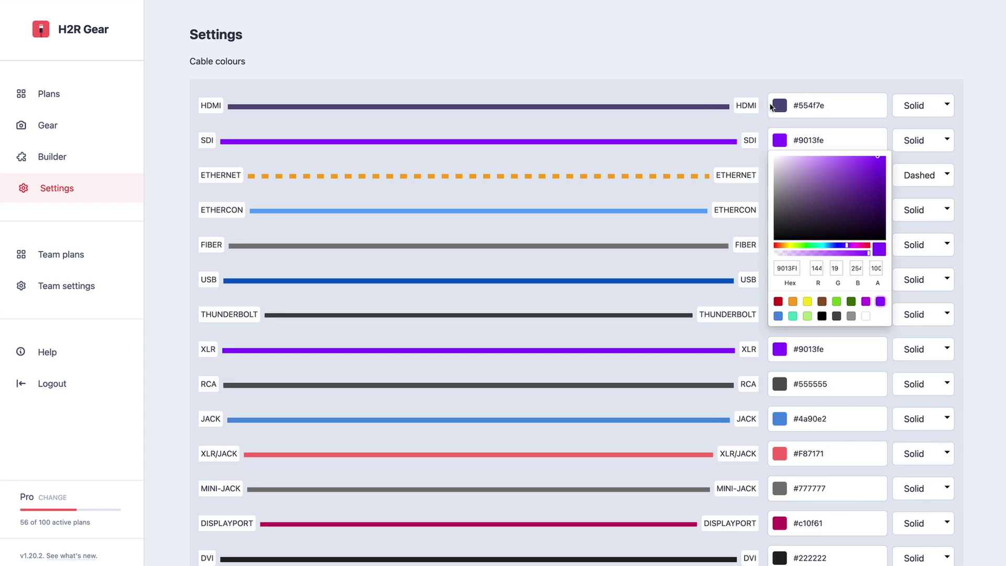
left_click(778, 107)
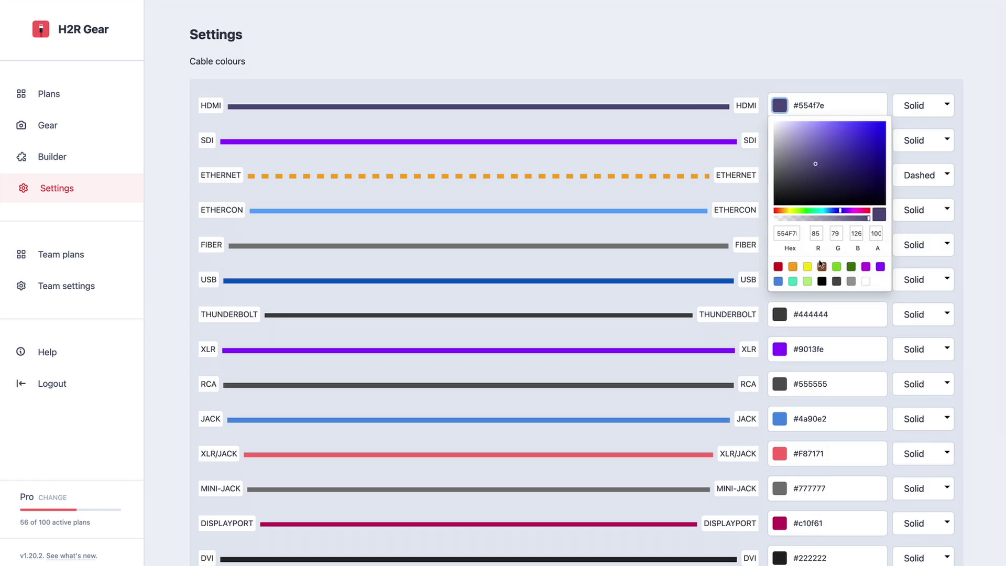
left_click(821, 282)
left_click(361, 71)
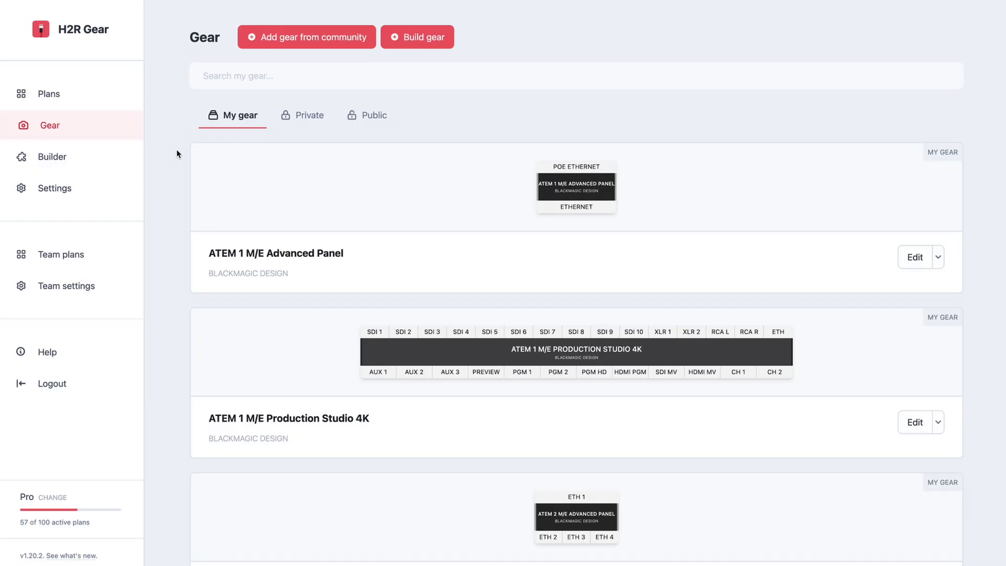
scroll(177, 153, "down", 1)
scroll(177, 153, "down", 3)
scroll(177, 153, "down", 1)
scroll(177, 153, "down", 5)
scroll(177, 153, "down", 2)
scroll(177, 153, "down", 5)
scroll(177, 153, "down", 3)
scroll(176, 153, "down", 5)
scroll(177, 154, "down", 5)
scroll(178, 153, "down", 5)
scroll(176, 154, "down", 1)
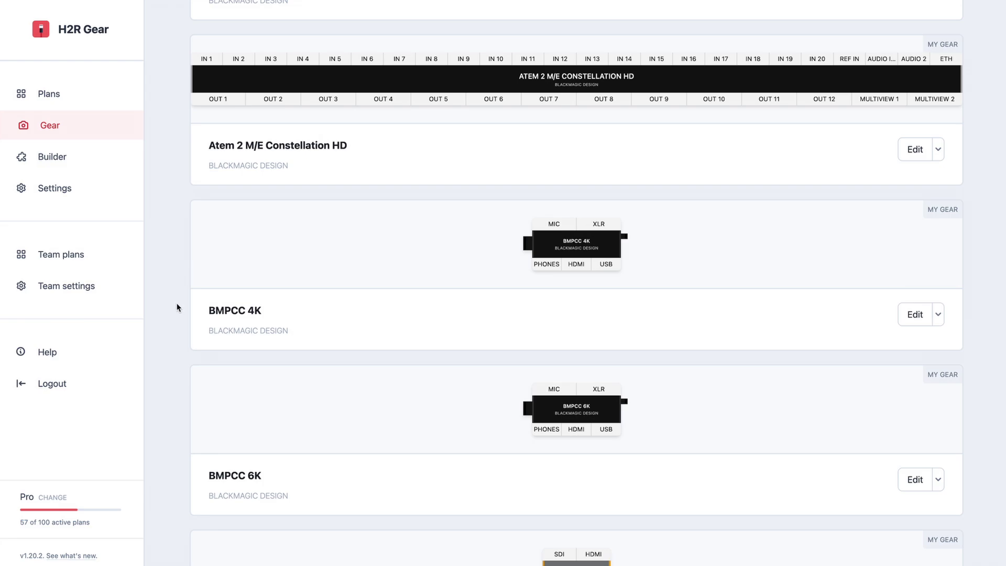
scroll(177, 307, "down", 5)
scroll(177, 307, "down", 1)
scroll(177, 307, "down", 2)
scroll(177, 307, "down", 2)
scroll(177, 307, "down", 1)
scroll(177, 307, "down", 5)
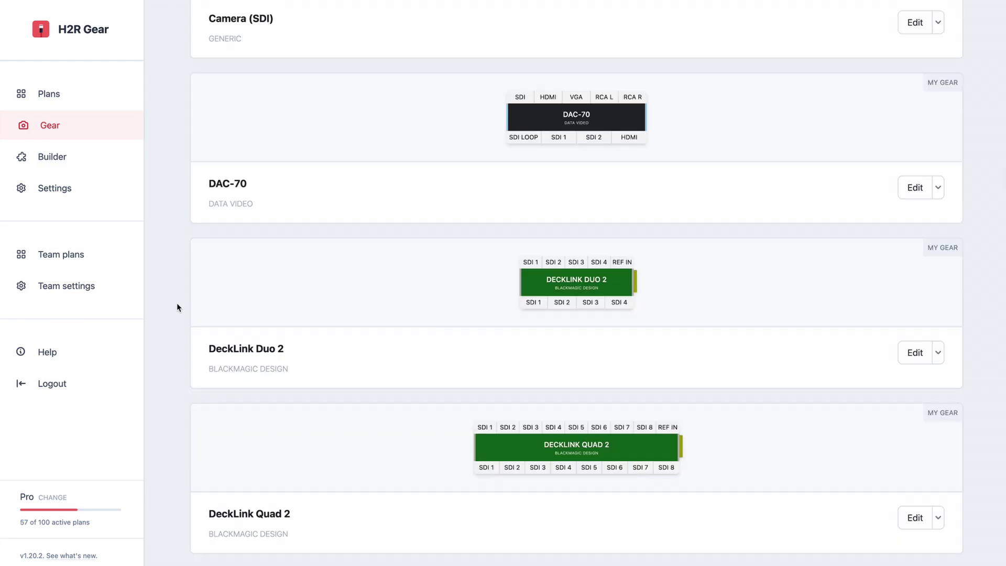
scroll(177, 307, "up", 5)
scroll(178, 302, "up", 5)
scroll(177, 302, "up", 5)
scroll(177, 302, "up", 5)
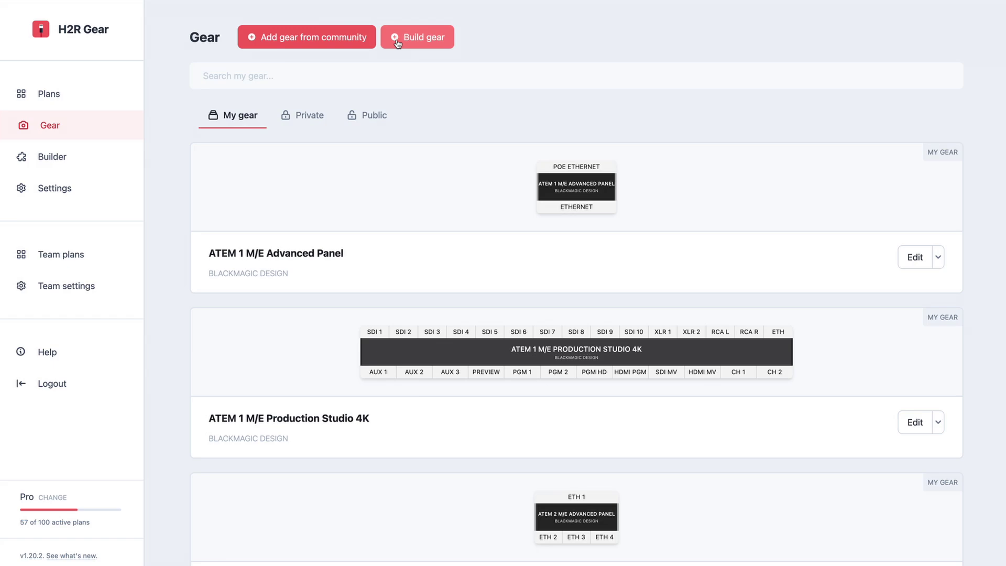
Build a new gear item, adding inputs up to four and outputs up to three
left_click(397, 43)
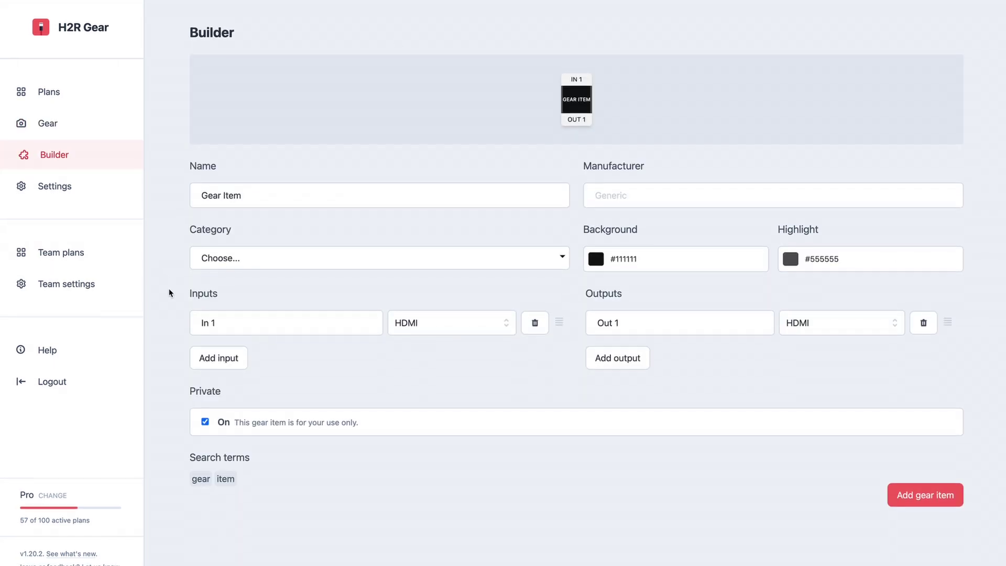
left_click(218, 360)
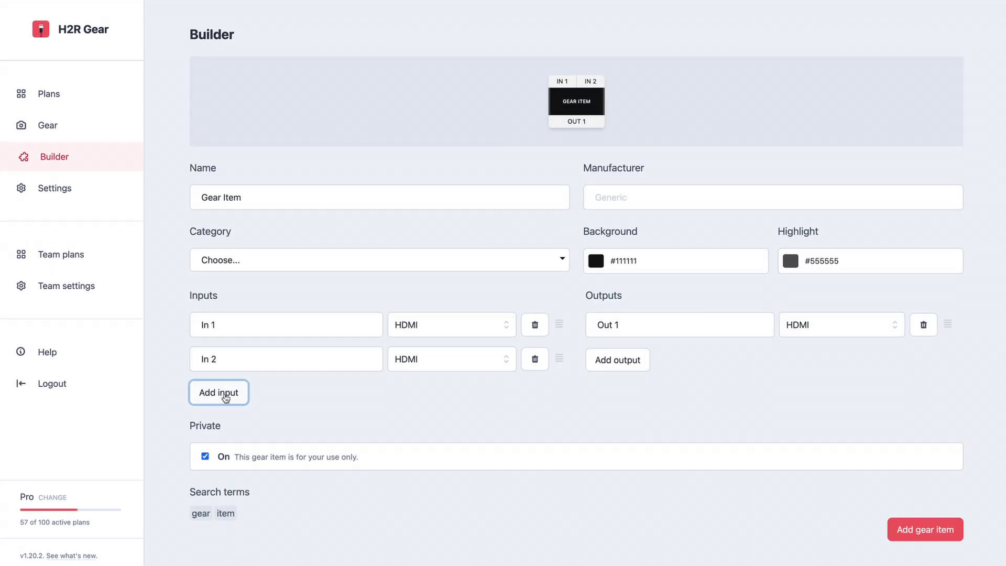
left_click(225, 393)
left_click(227, 426)
left_click(620, 363)
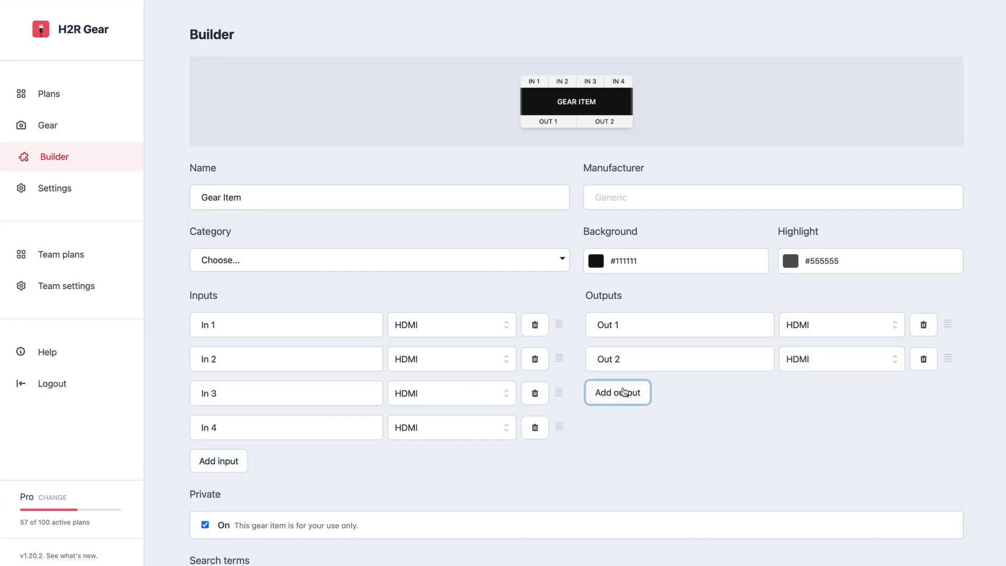
left_click(623, 394)
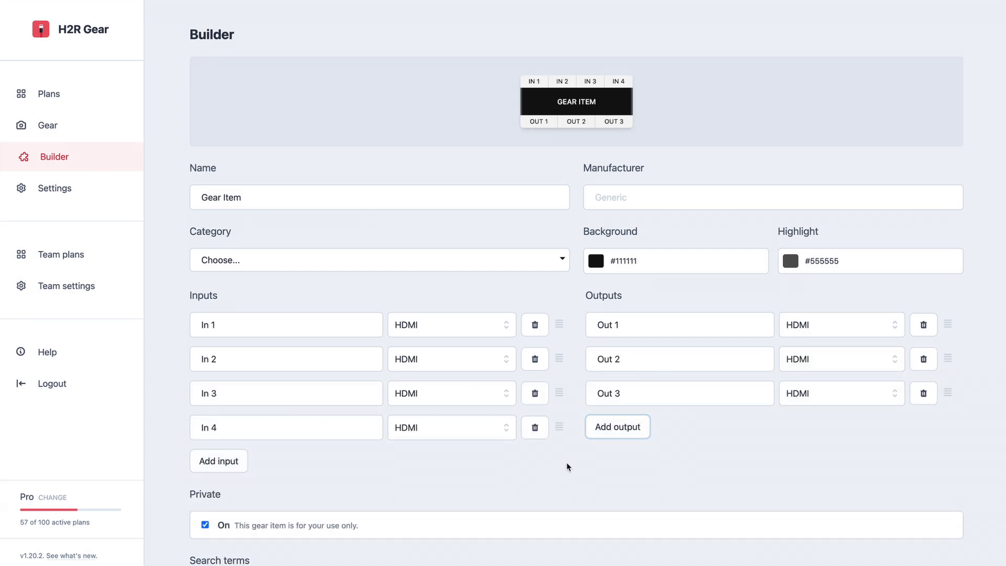
scroll(417, 353, "down", 1)
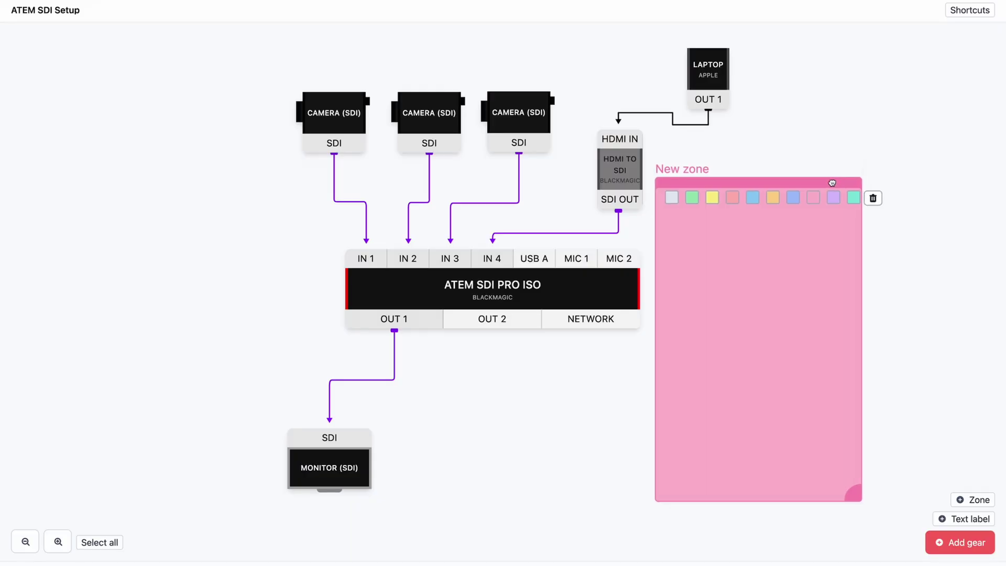
Stretch the pink zone over all the gear and rename it 'Video'
left_click_drag(832, 184, 452, 60)
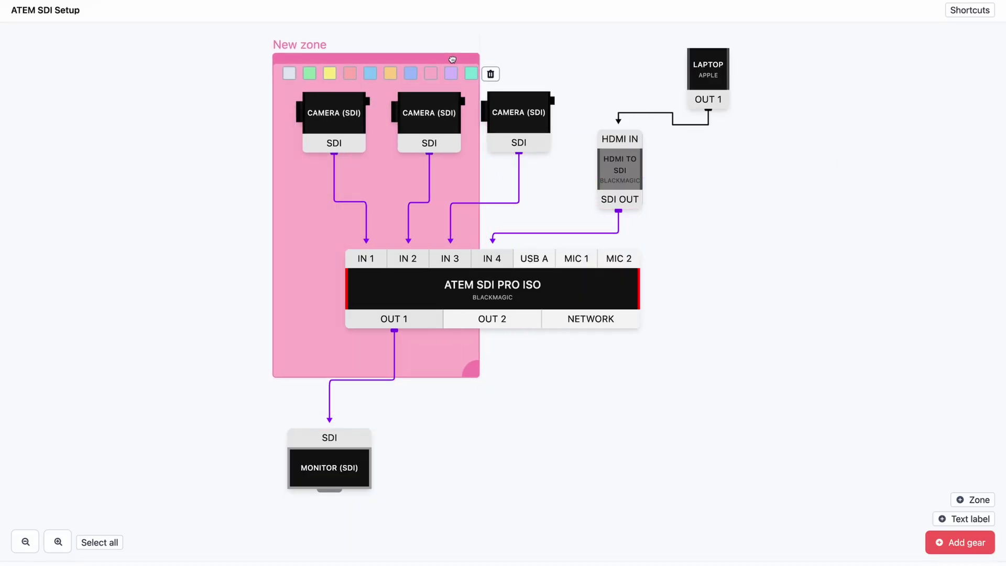
left_click_drag(471, 369, 756, 510)
double_click(302, 44)
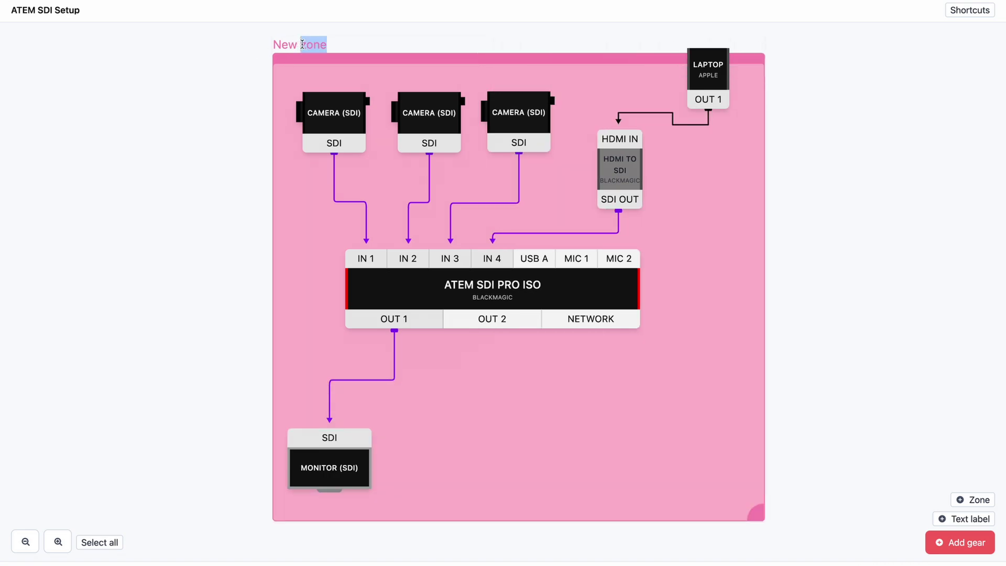
triple_click(302, 45)
type("Video")
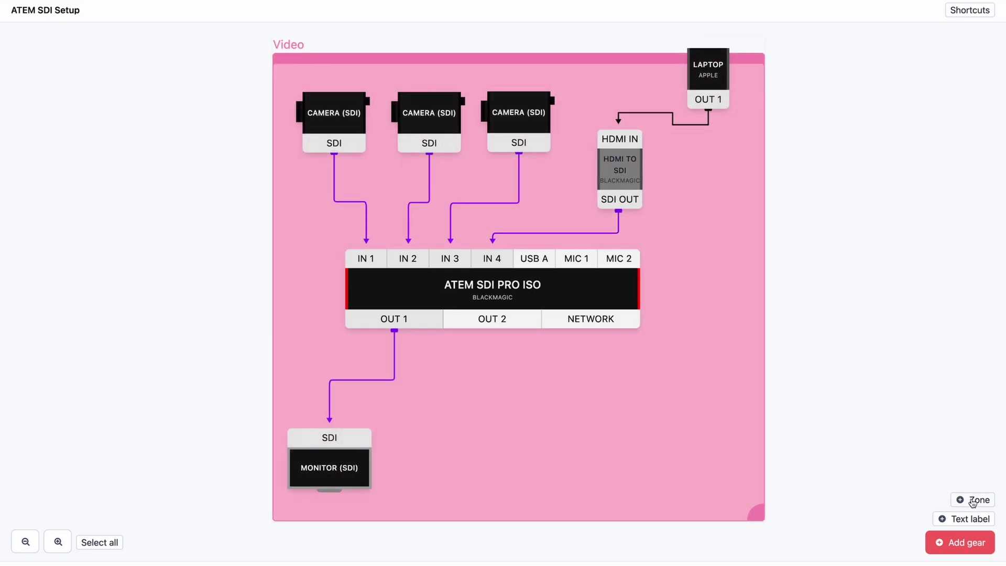
Add a second zone to the right and make it teal
left_click(971, 500)
left_click_drag(661, 196, 882, 250)
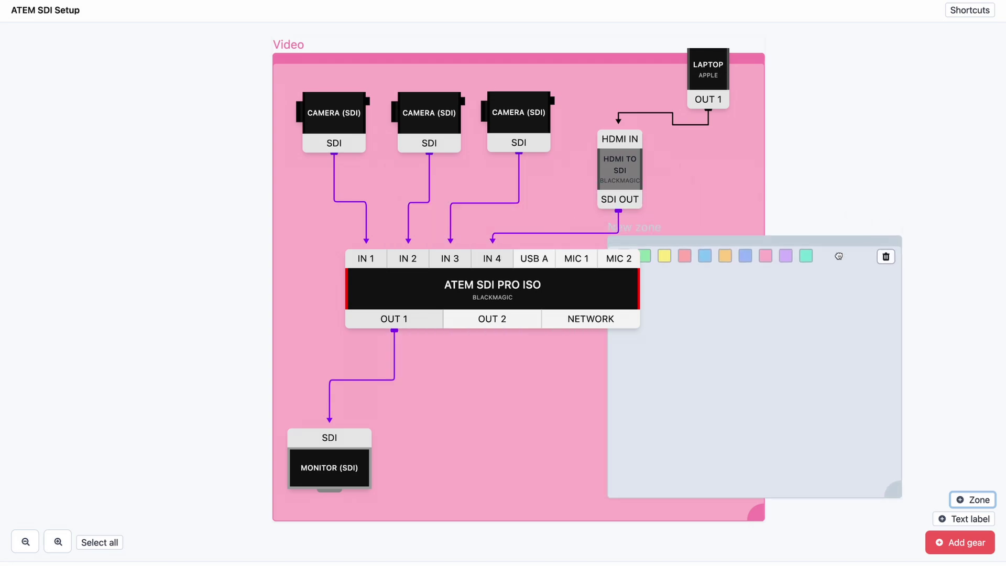
left_click(807, 257)
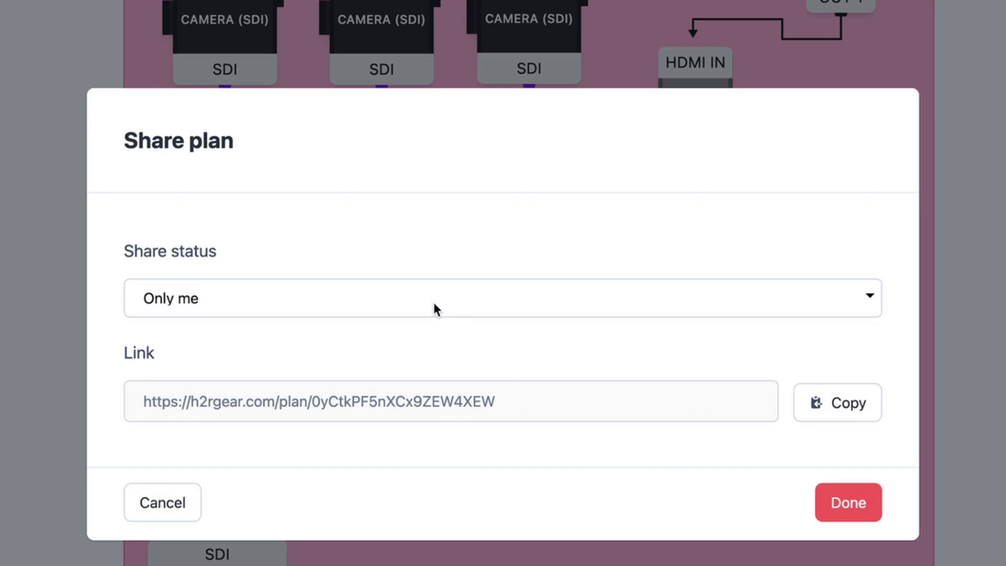
Set sharing to 'Anyone with the link' and copy the share link
left_click(432, 308)
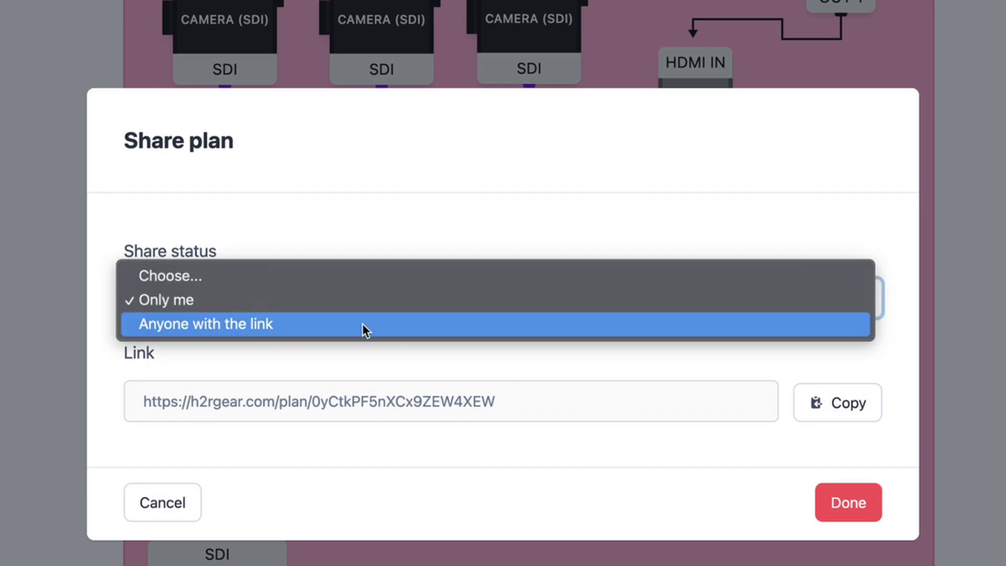
left_click(180, 324)
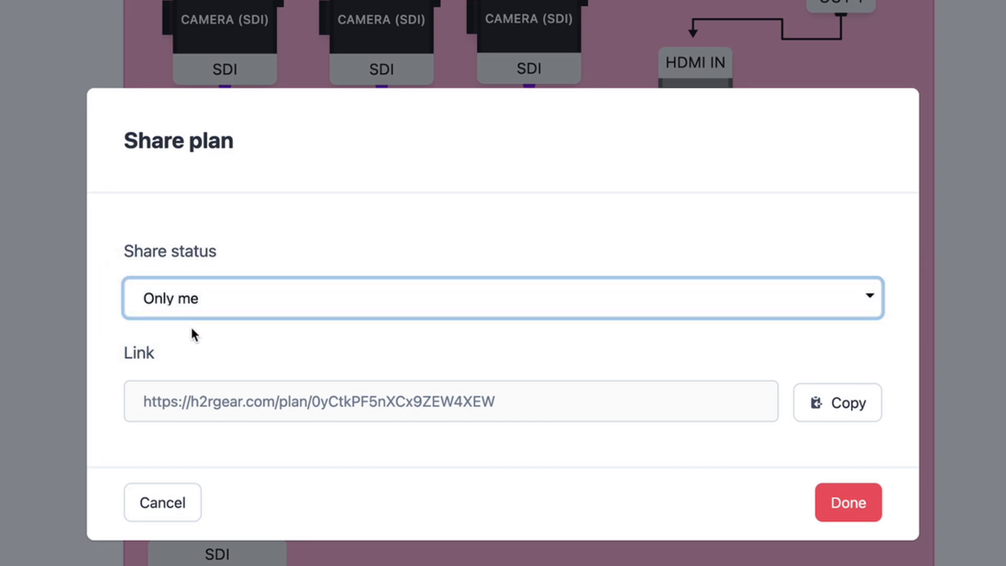
left_click(243, 399)
triple_click(243, 398)
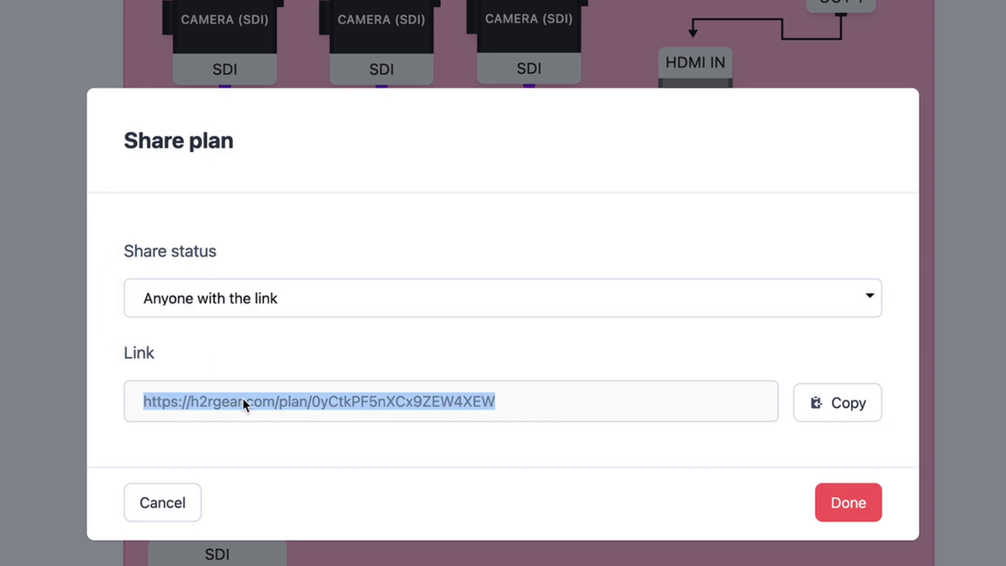
key("ctrl+c")
Load the shared plan link in a private browser window
key("ctrl+shift+n")
key("ctrl+v")
key("Return")
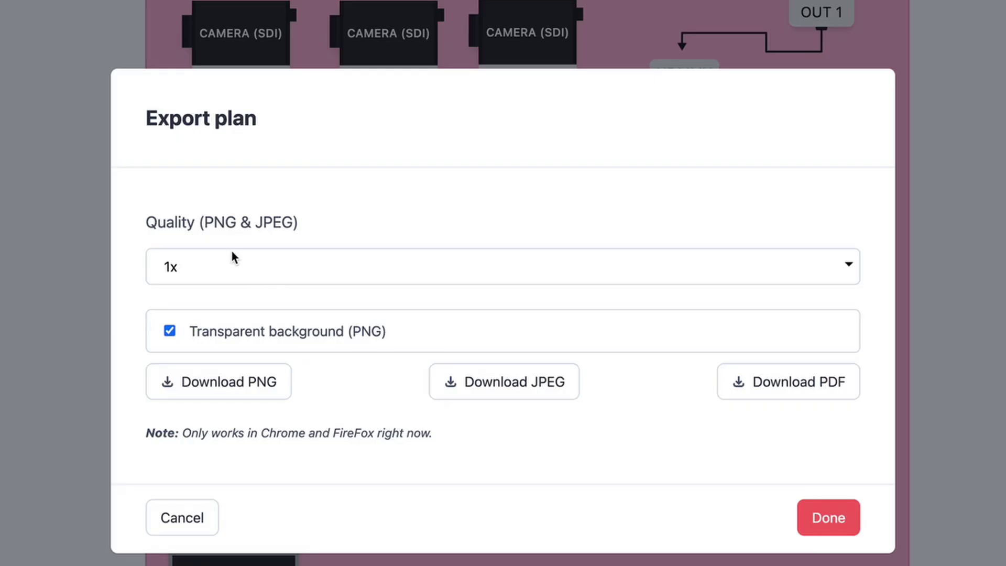
Export the plan as a 5x quality PNG with transparent background
left_click(225, 268)
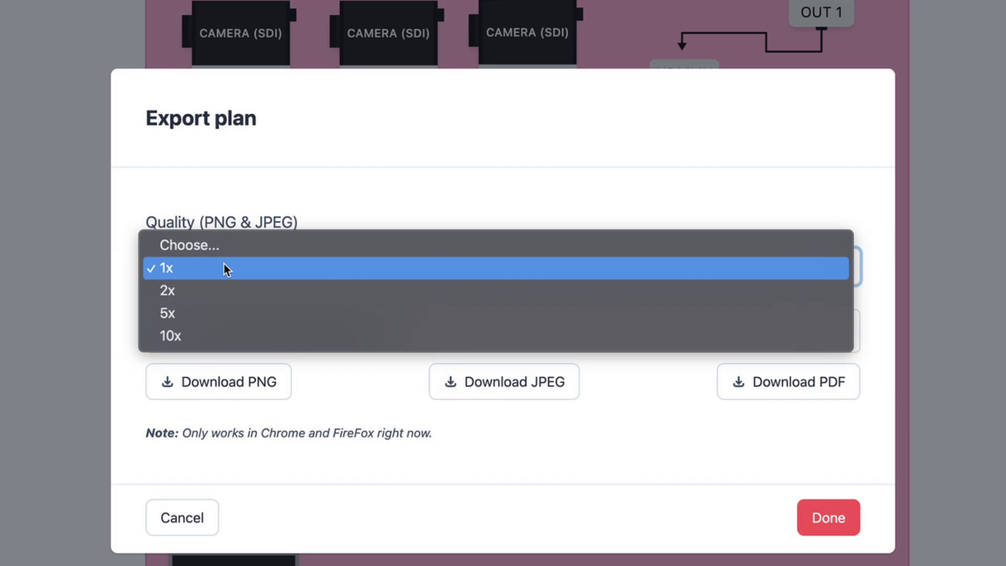
left_click(210, 315)
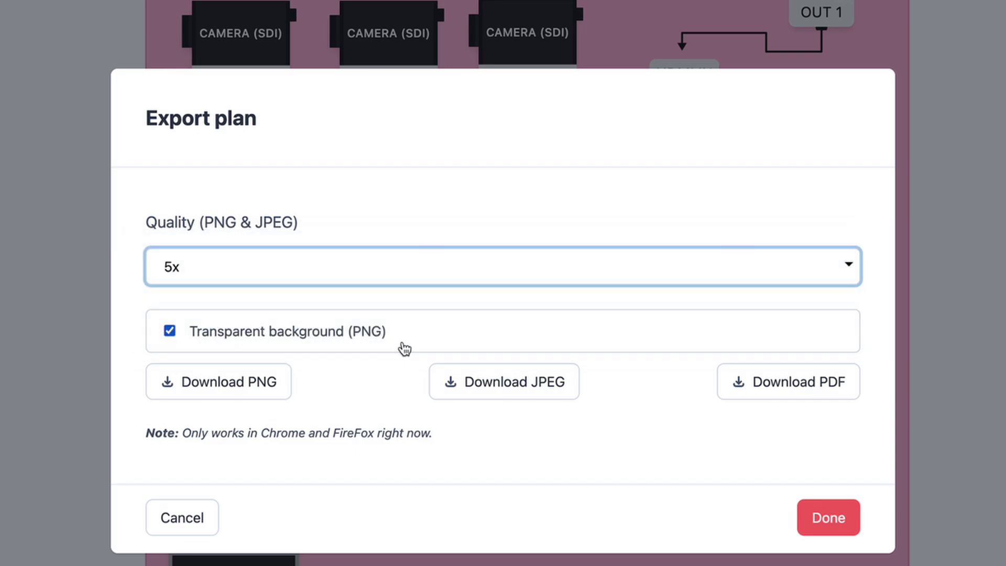
left_click(223, 386)
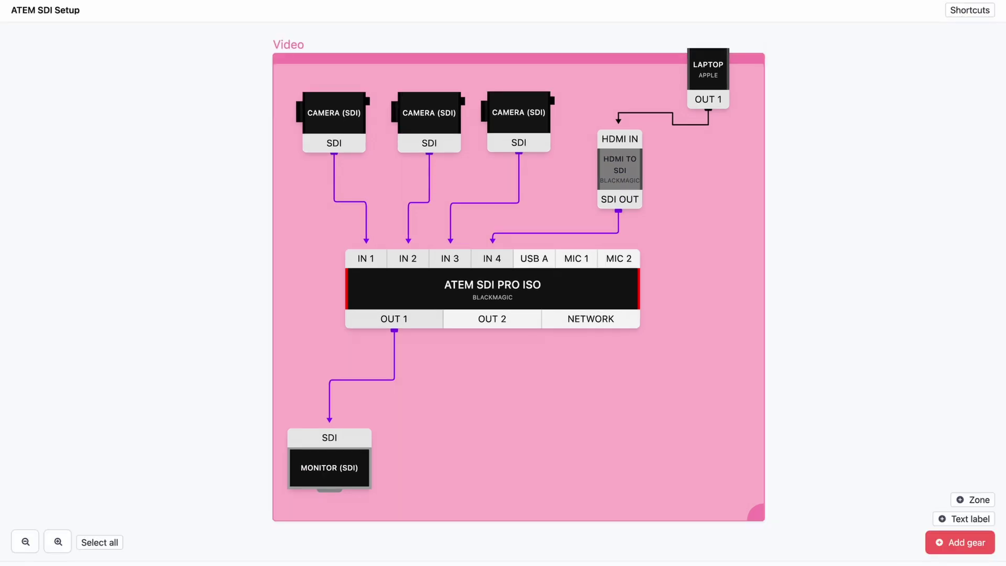
Show the ATEM SDI Setup patchlist via the P shortcut and select a CSV patch line
key("p")
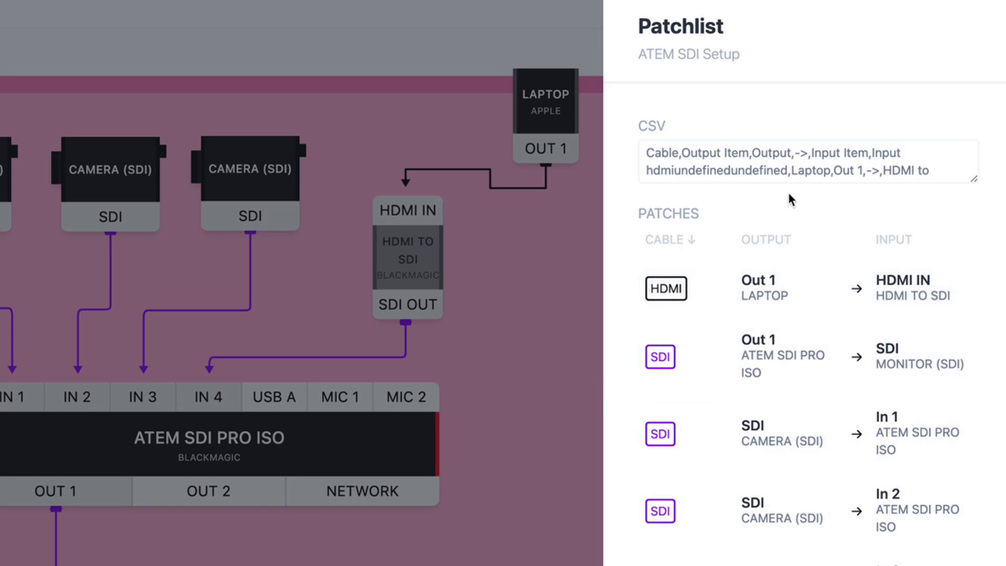
scroll(834, 165, "down", 3)
scroll(835, 164, "down", 3)
scroll(830, 164, "up", 3)
scroll(786, 159, "up", 3)
triple_click(784, 159)
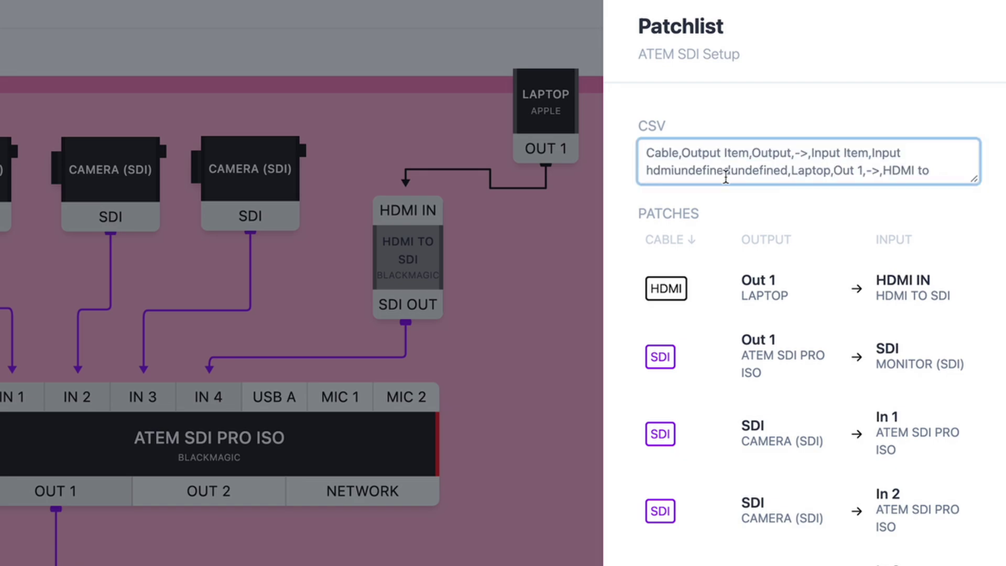